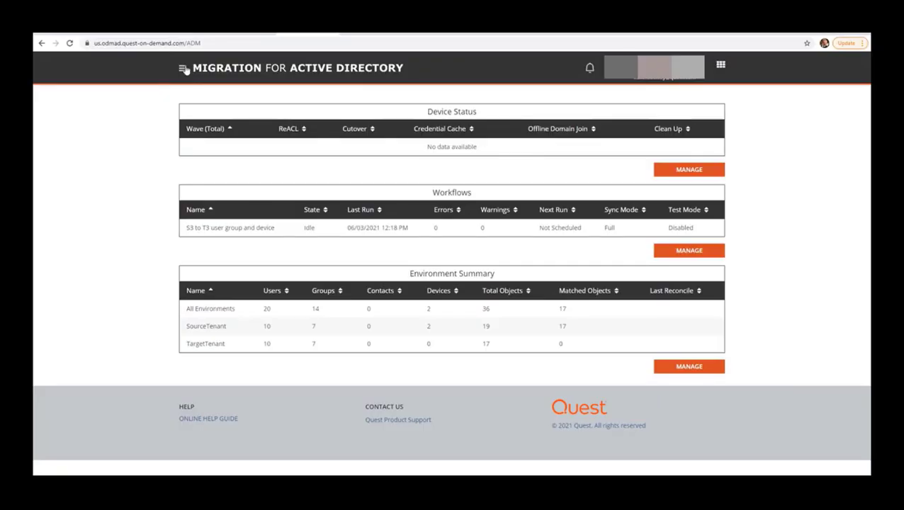
Open the left navigation sidebar over the migration dashboard
click(182, 68)
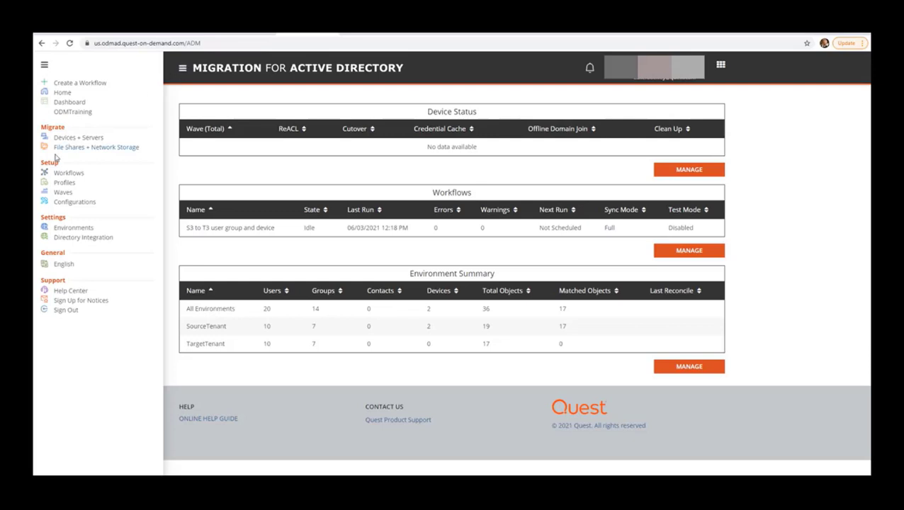
click(61, 185)
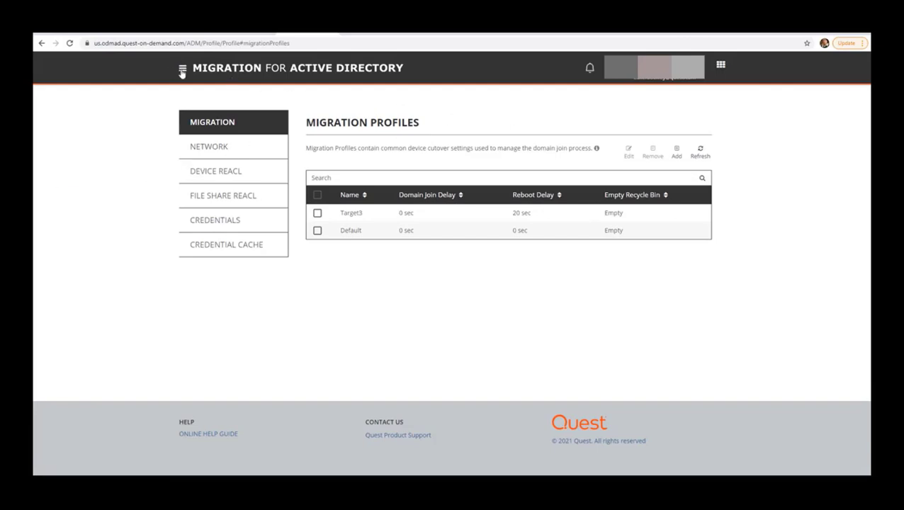
click(41, 43)
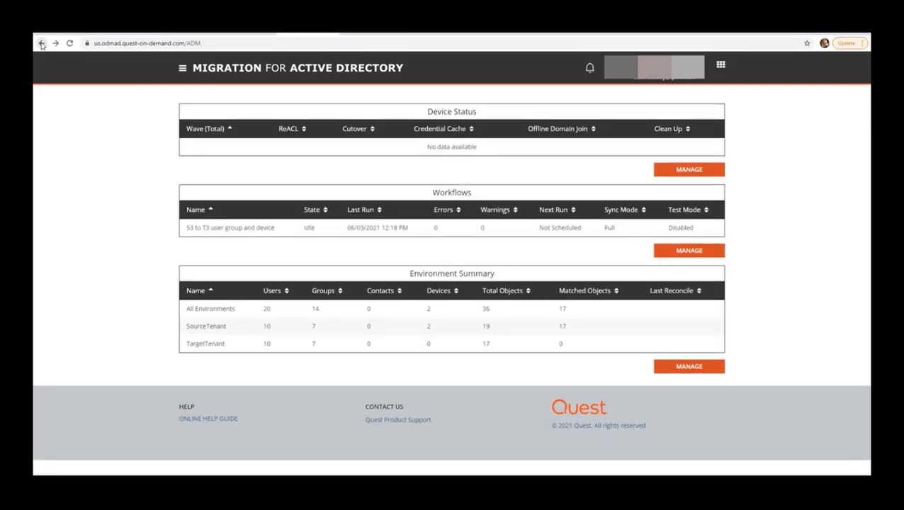
click(183, 70)
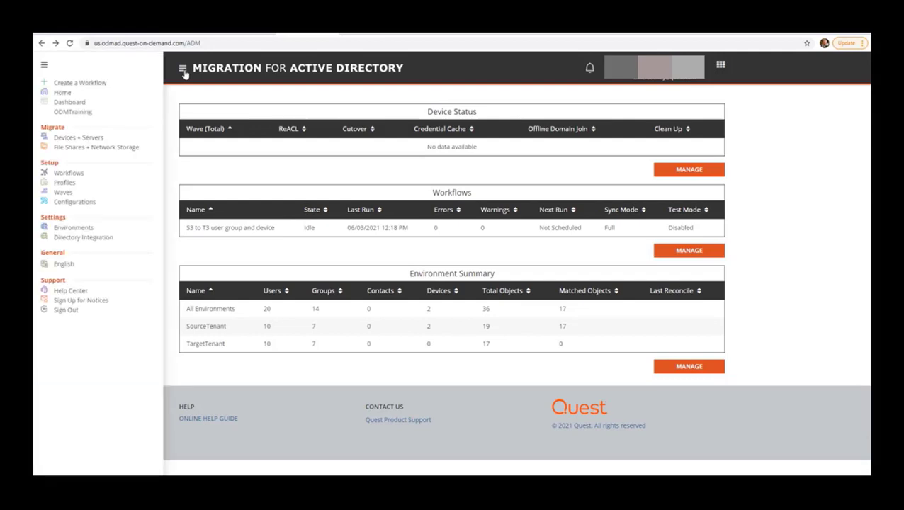
Select the unregistered STU203-WIN10 under Not Ready Devices and go to Downloads
click(91, 138)
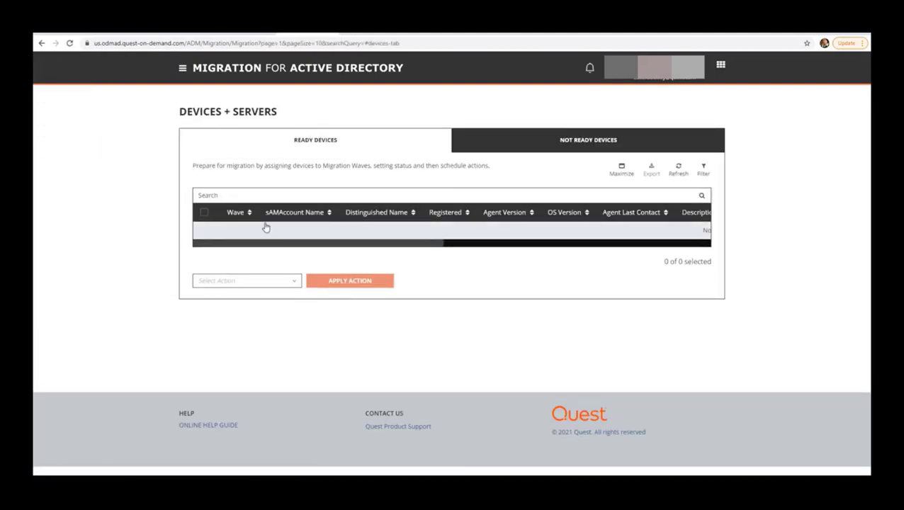
click(563, 143)
click(204, 248)
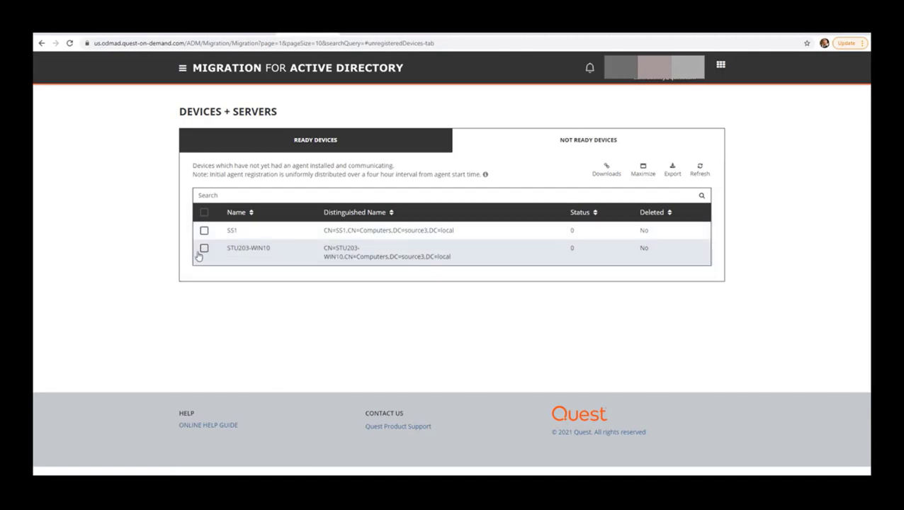
click(603, 167)
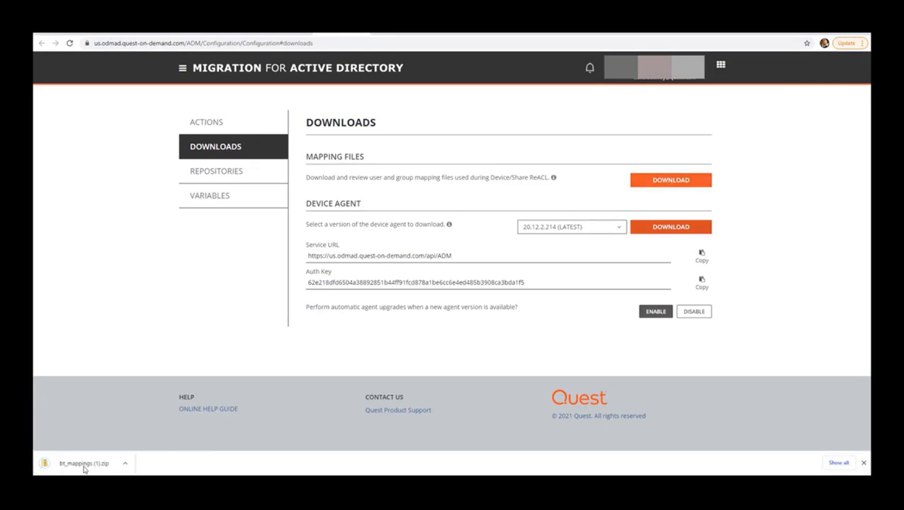
Open the bt_mappings zip and view the user mapping file
click(84, 466)
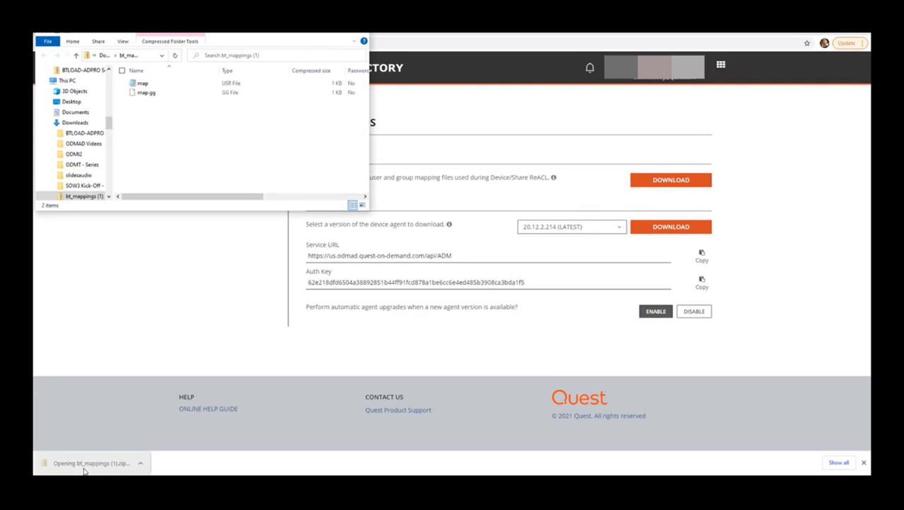
double_click(142, 83)
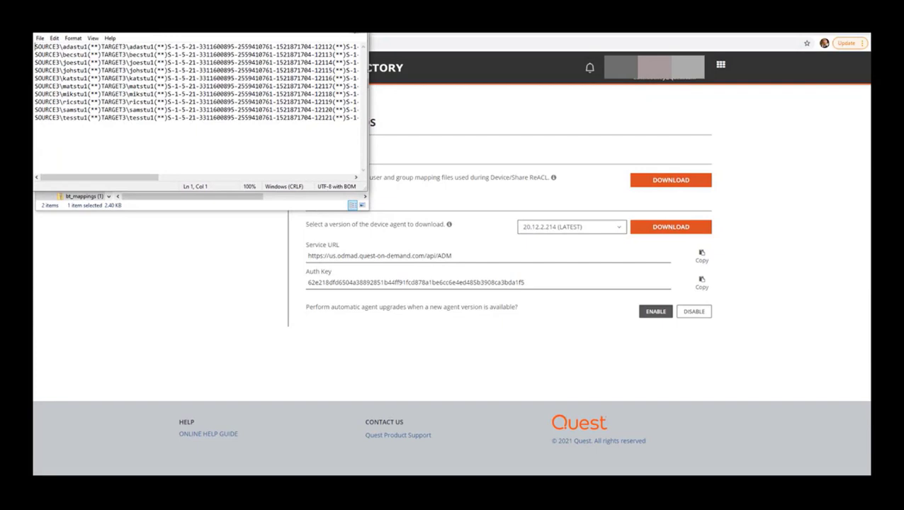
click(354, 34)
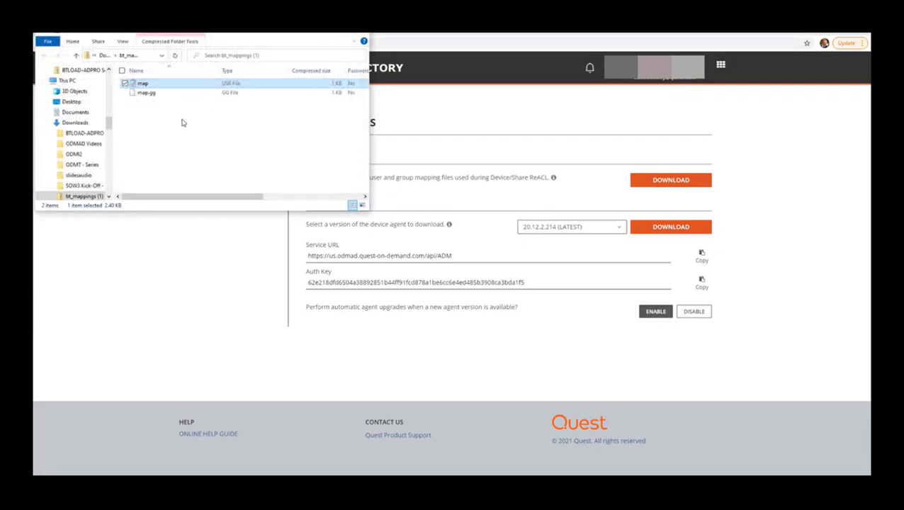
Review the map.gg group mappings in Notepad, then close Notepad and the folder
right_click(146, 93)
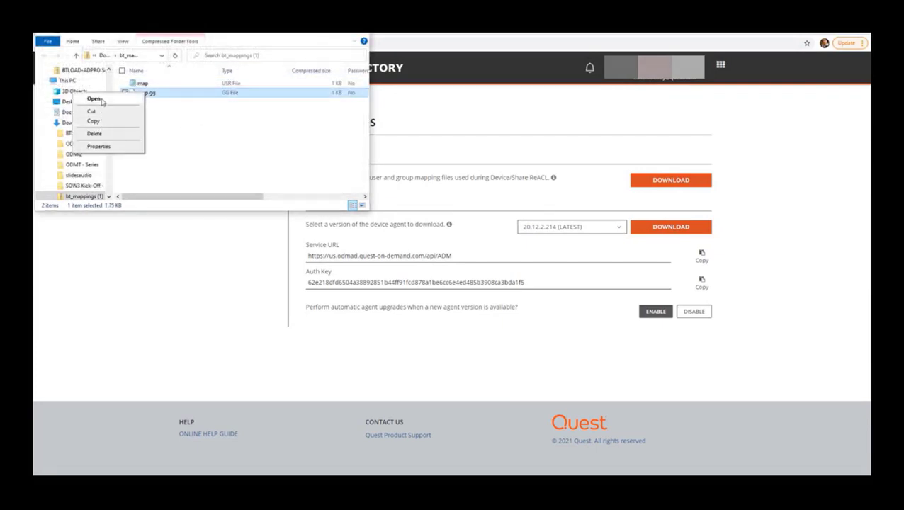
click(95, 99)
click(390, 194)
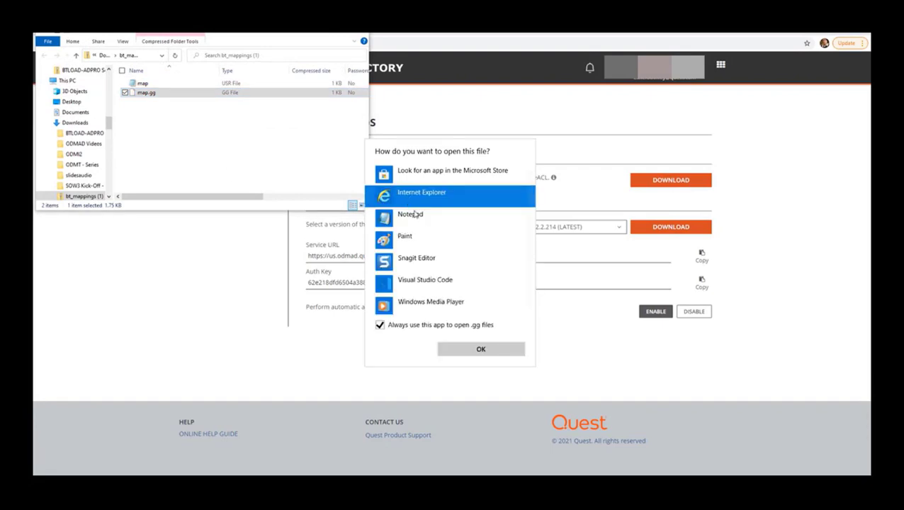
click(411, 214)
click(481, 350)
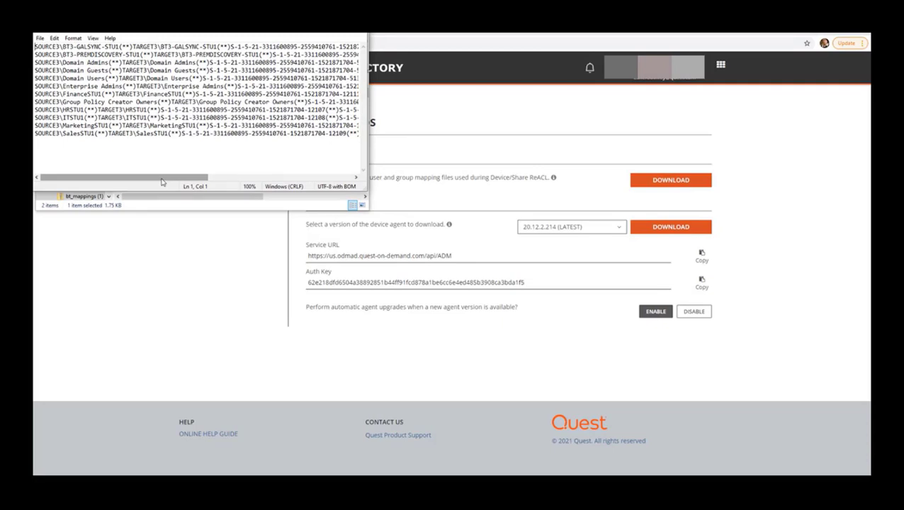
drag(161, 182, 170, 156)
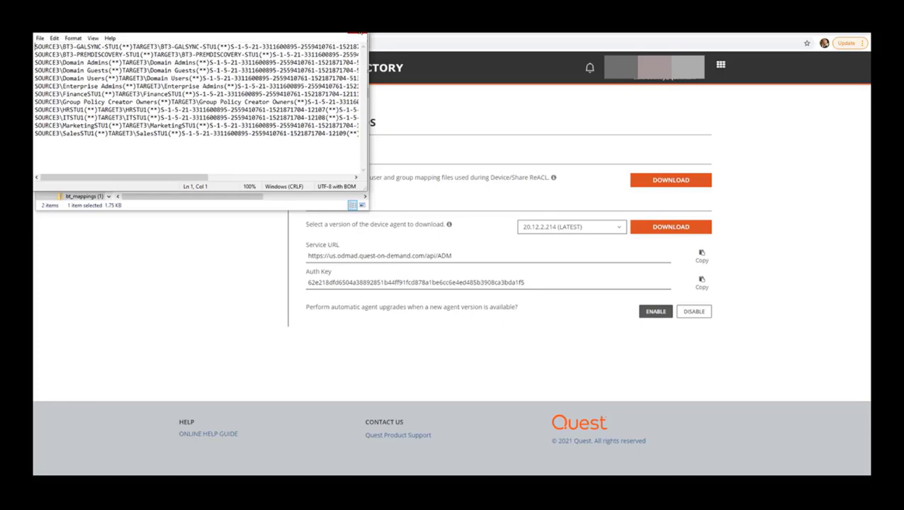
click(361, 34)
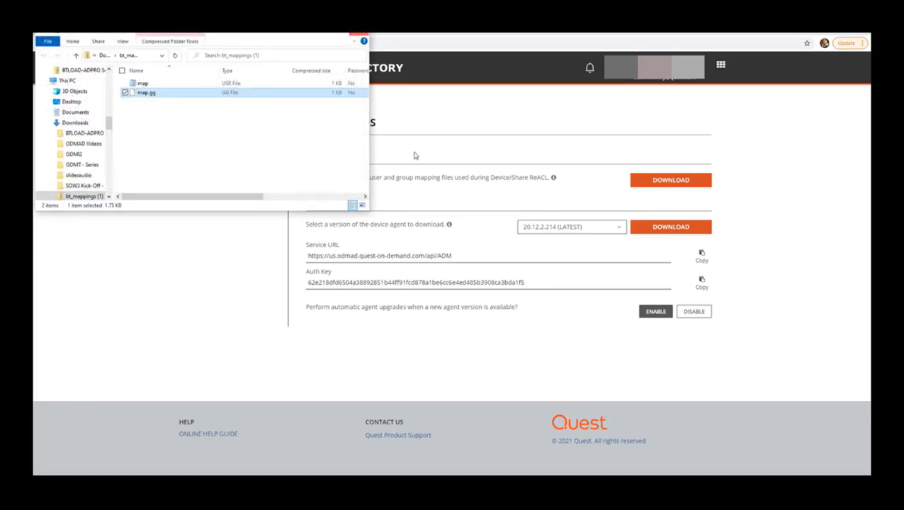
click(464, 123)
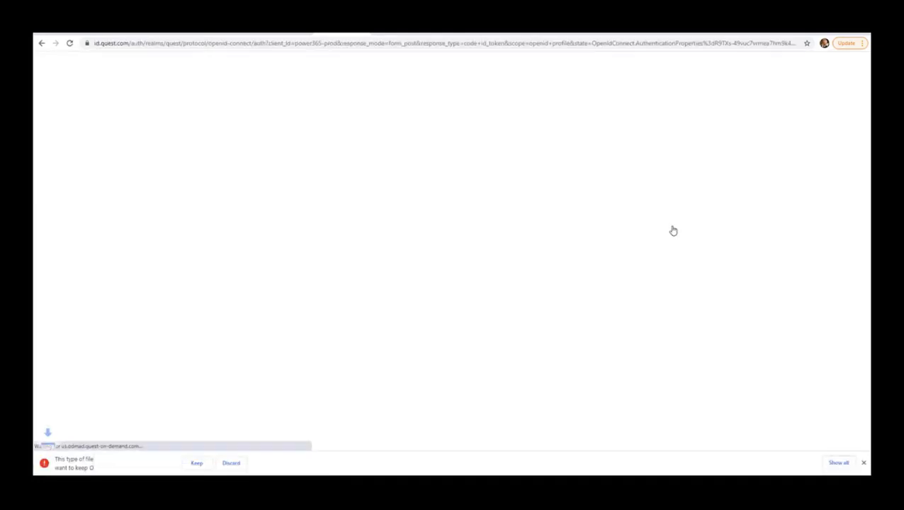
Keep the downloaded agent 20.12.2.214 installer and copy the Service URL
click(197, 463)
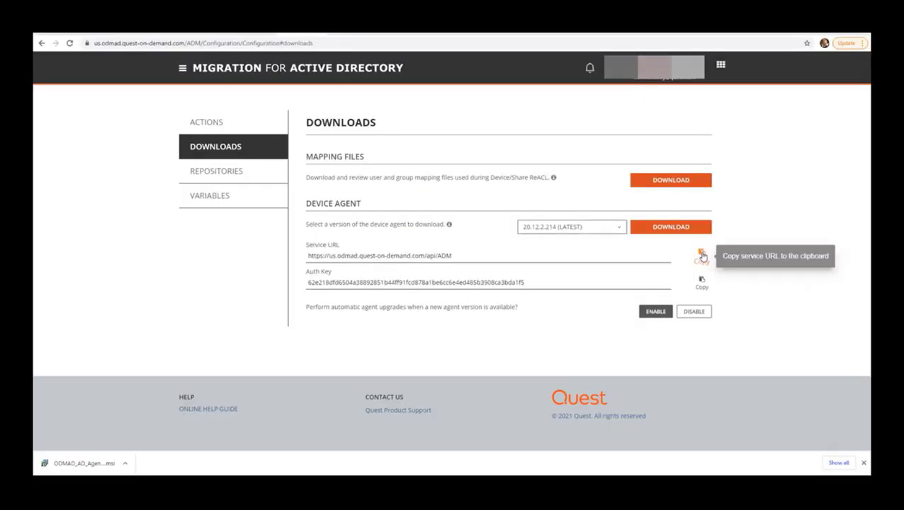
click(701, 255)
On the lab workstation, extend the session 15 minutes and paste the Service URL into the wizard
click(440, 443)
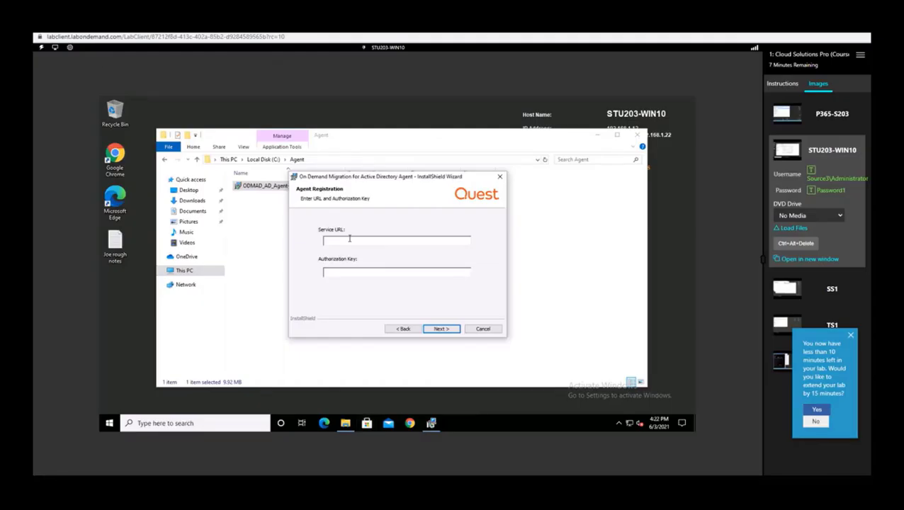
click(817, 410)
mouse_move(62, 95)
click(117, 96)
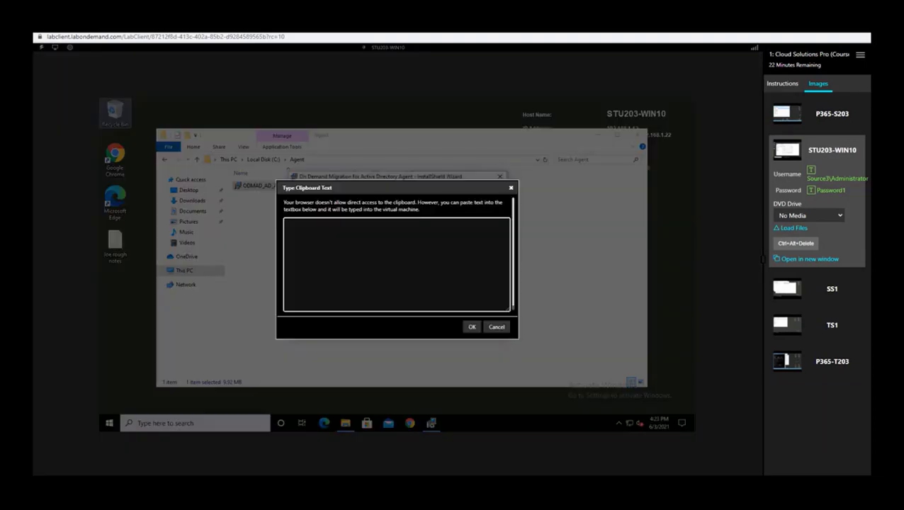
key(ctrl+v)
click(471, 325)
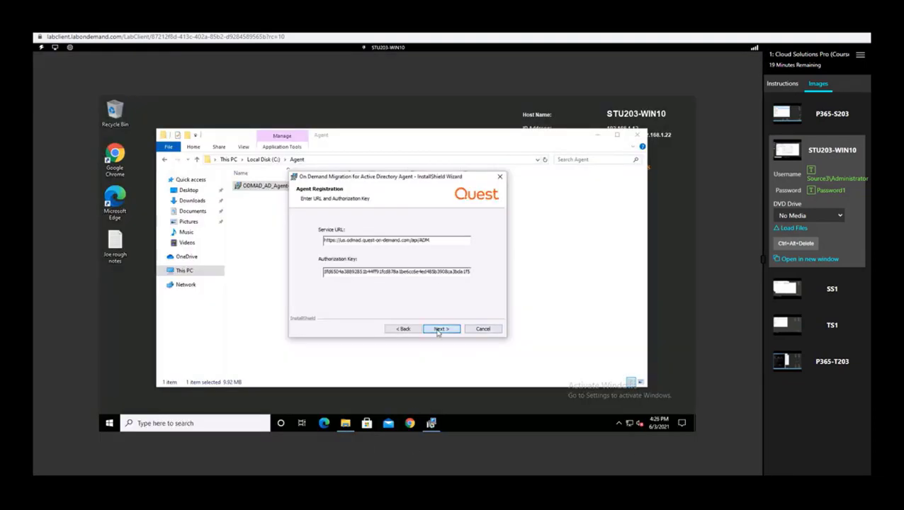
Continue past registration and network settings, install the agent, and finish the wizard
click(441, 329)
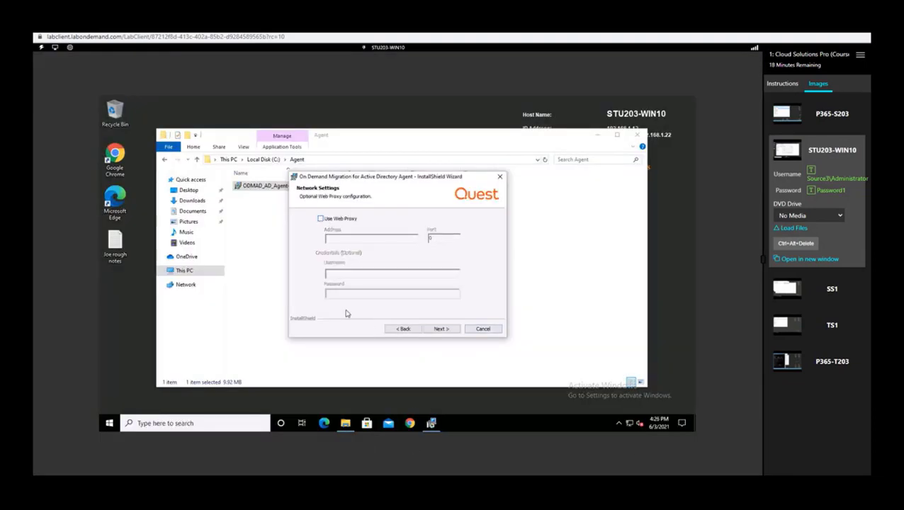
click(411, 330)
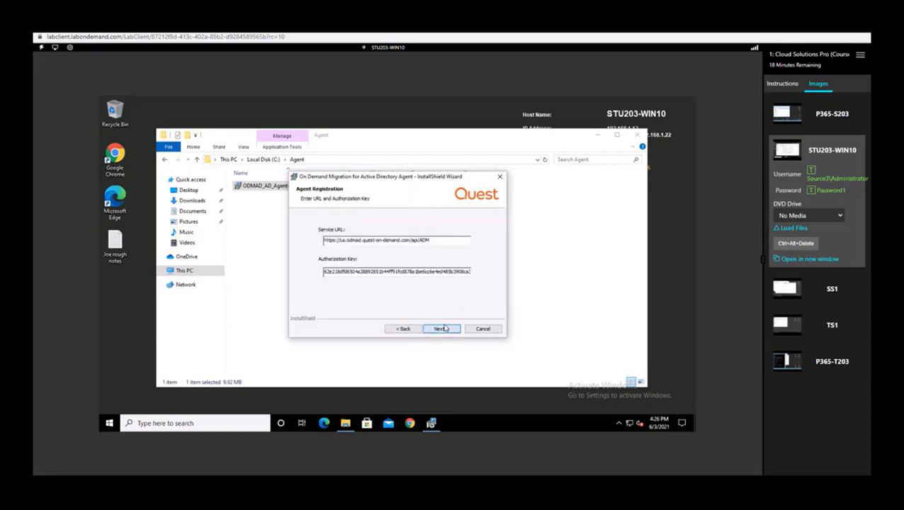
click(440, 329)
click(442, 330)
click(443, 330)
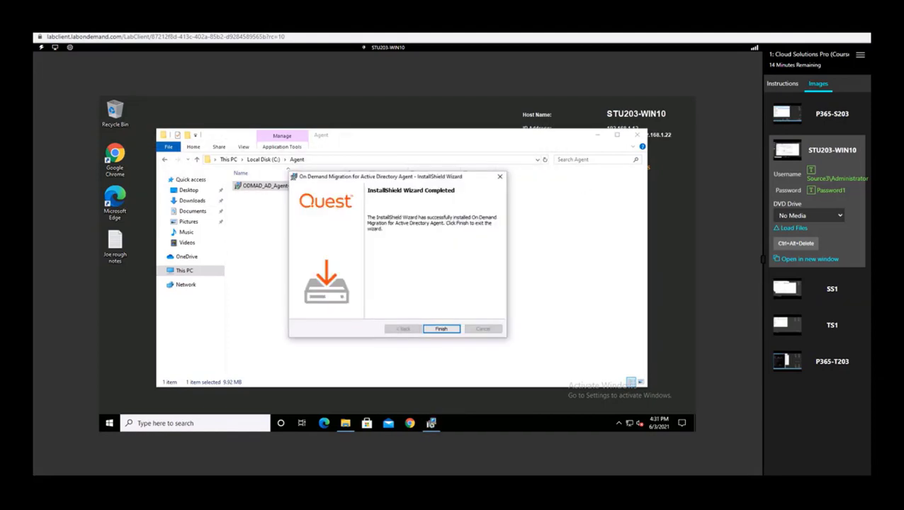
click(440, 329)
Close the agent folder and locate the On Demand Migration agent service in services.msc
click(637, 135)
key(super)
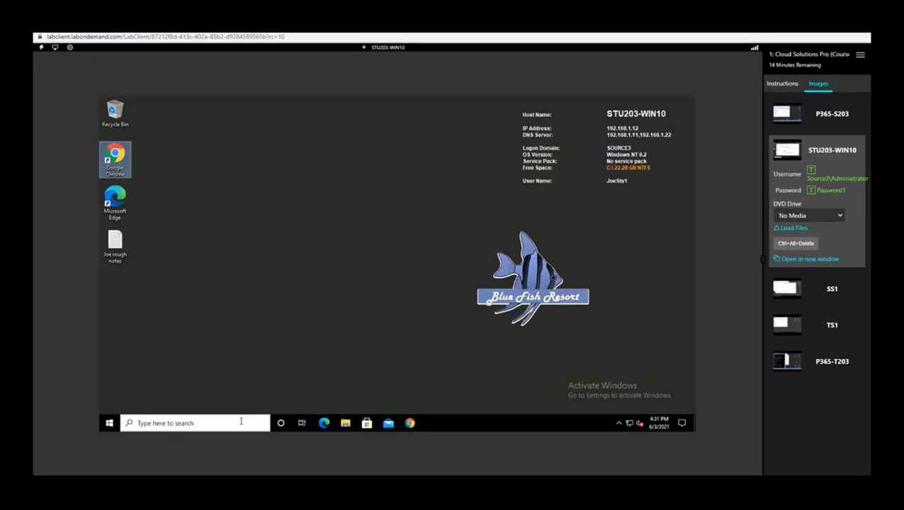
text(services.msc)
key(Return)
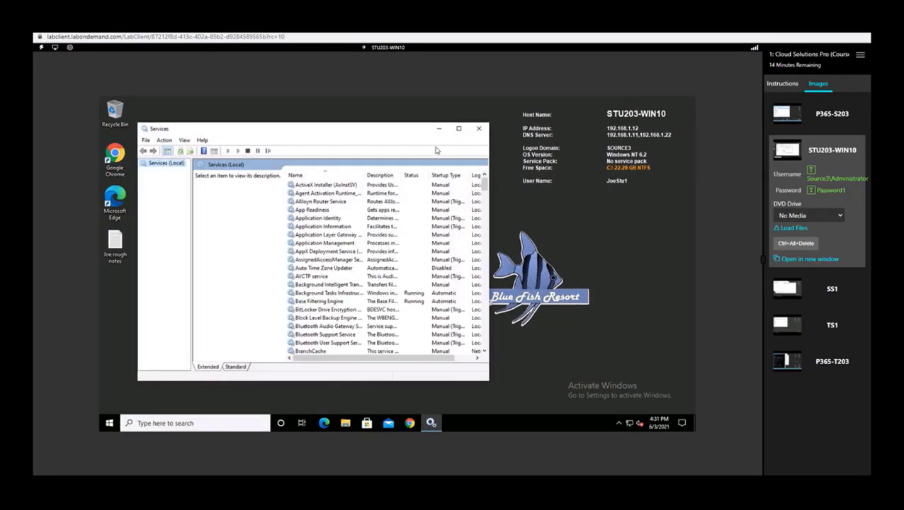
scroll(382, 269, down, 20)
click(406, 194)
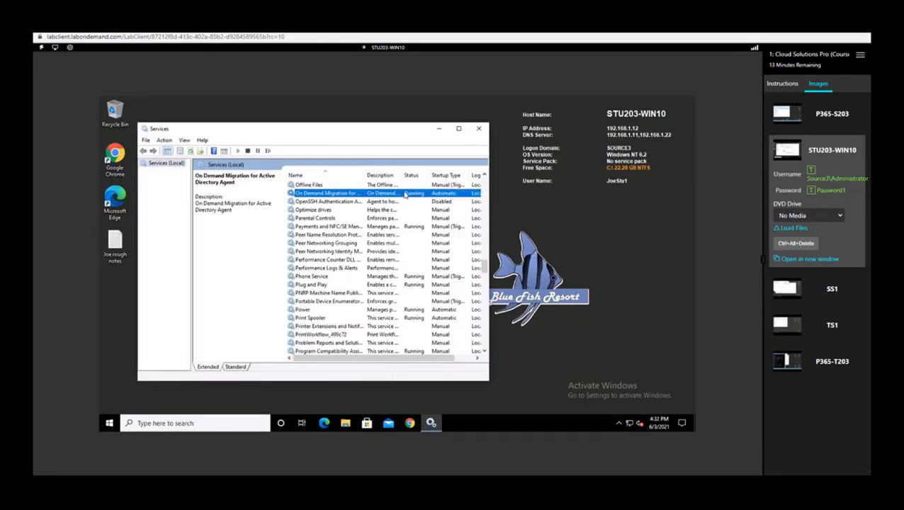
Search for regedit and launch Registry Editor as administrator
click(217, 422)
text(rtegedit)
key(BackSpace)
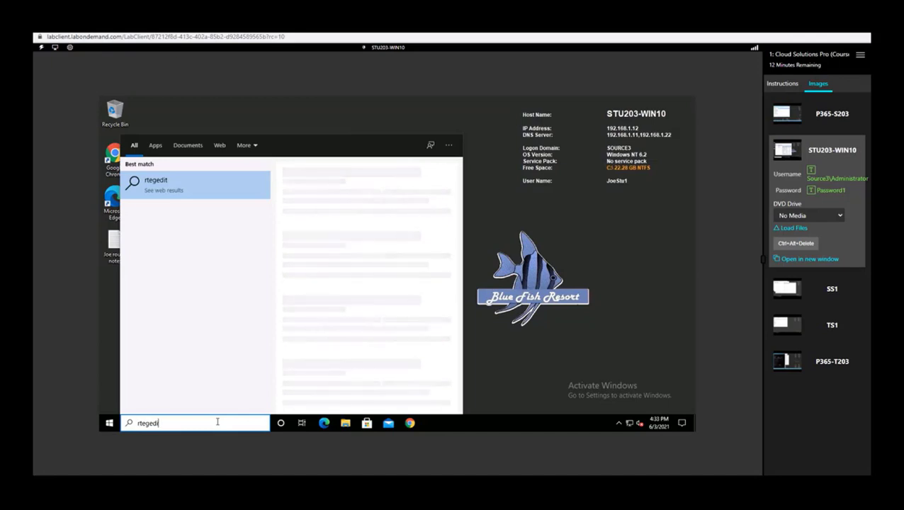
key(BackSpace)
key(BackSpace)
key(BackSpace)
text(egedit)
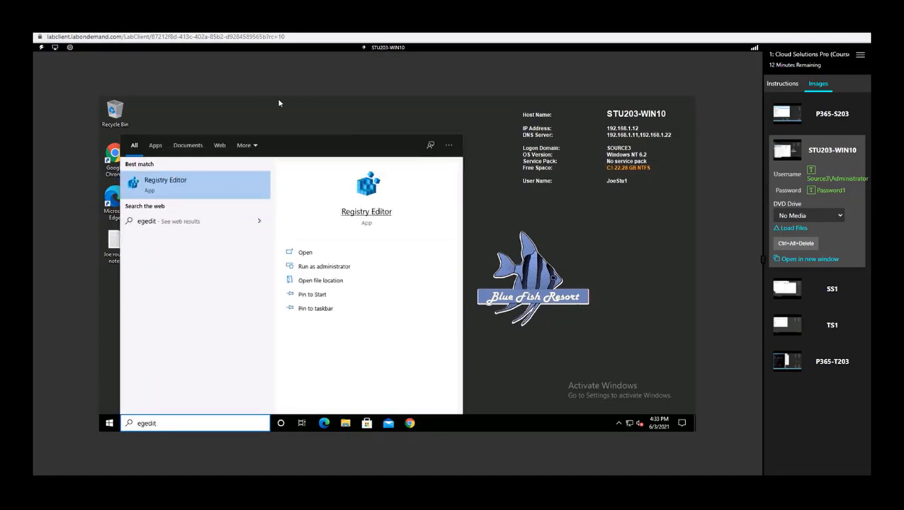
click(222, 195)
right_click(223, 183)
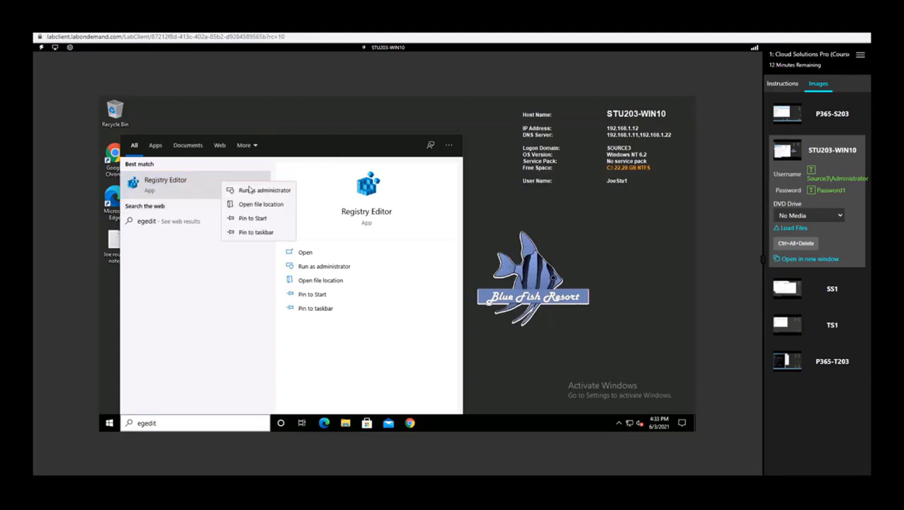
click(258, 192)
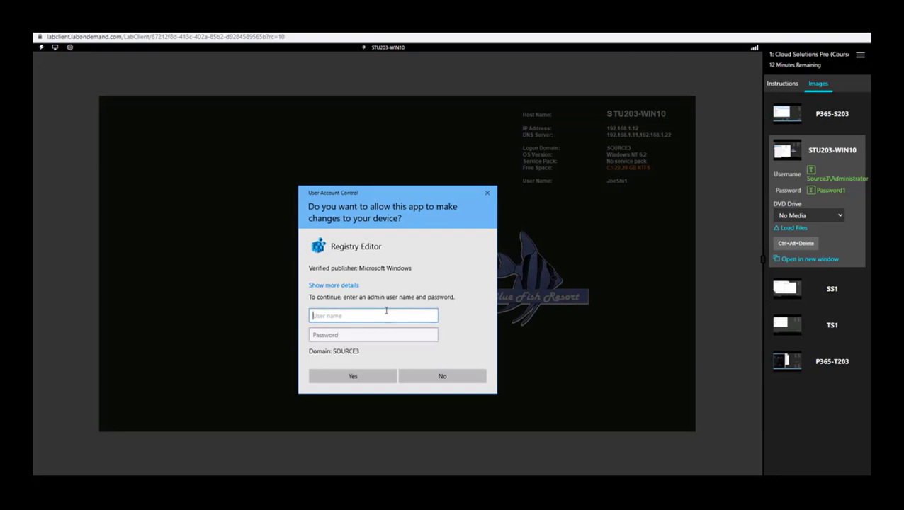
Enter the administrator username and password in UAC, then expand HKEY_LOCAL_MACHINE
text(administrator)
key(Tab)
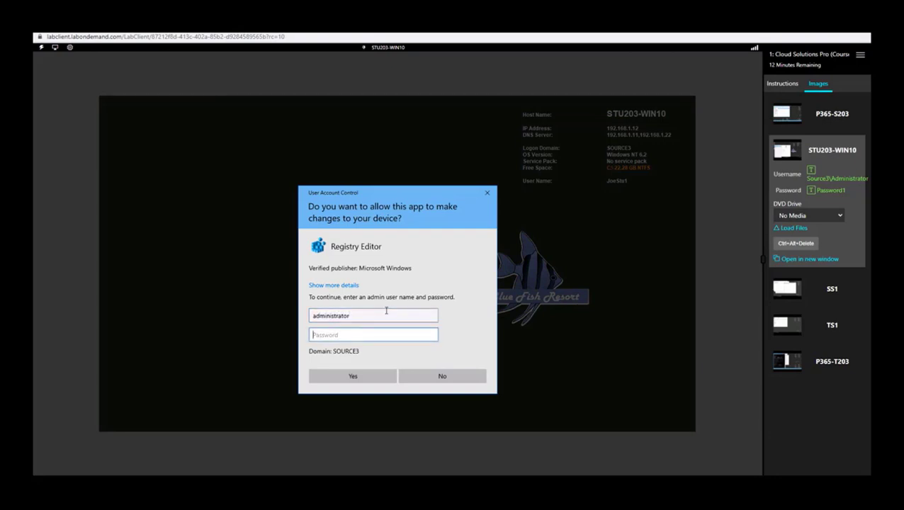
text(Password1)
key(Return)
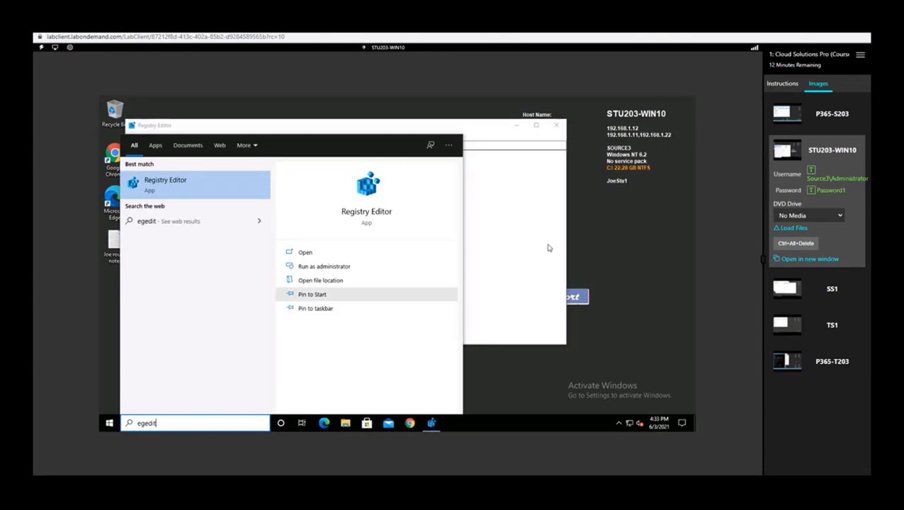
click(138, 179)
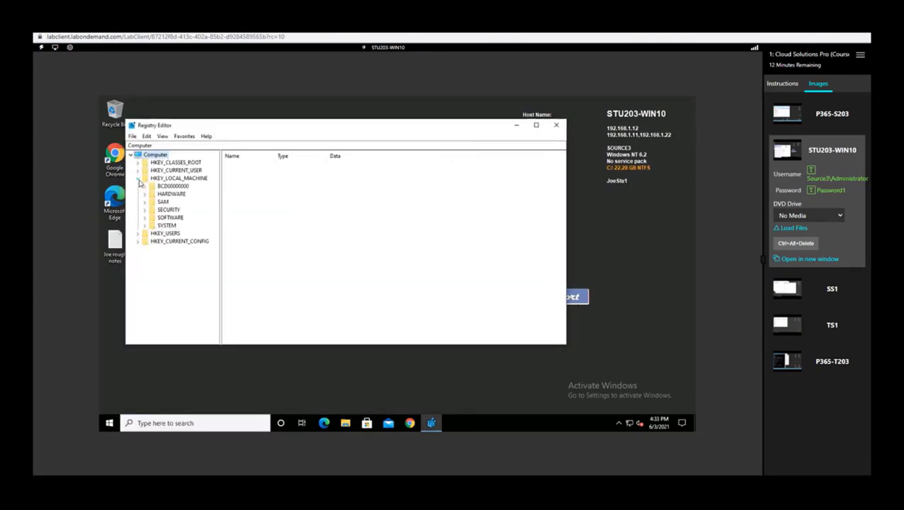
Navigate to SOFTWARE\WOW6432Node\Quest\On Demand Migration For Active Directory\ODMAD_AD
click(146, 218)
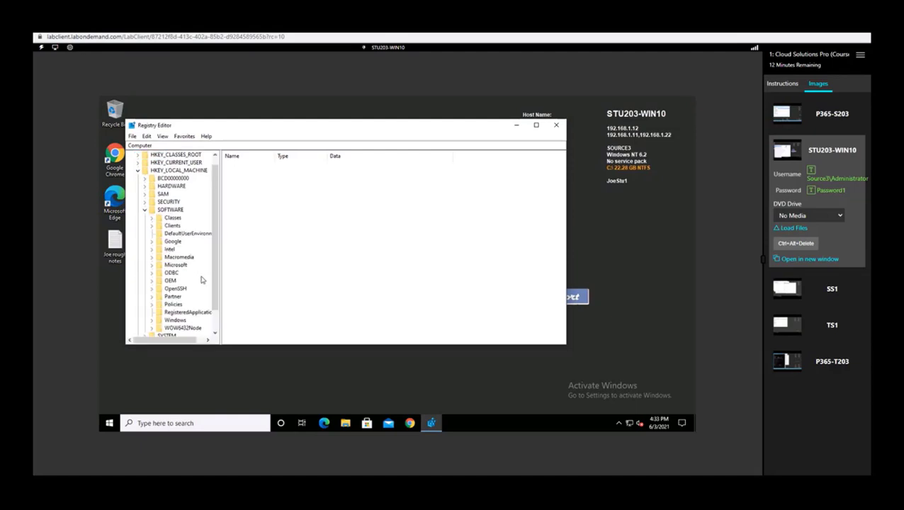
click(151, 328)
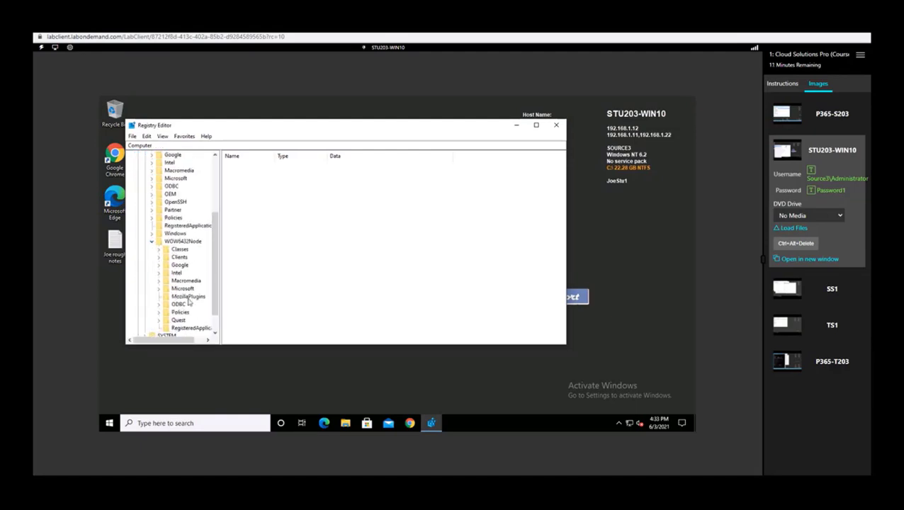
click(159, 320)
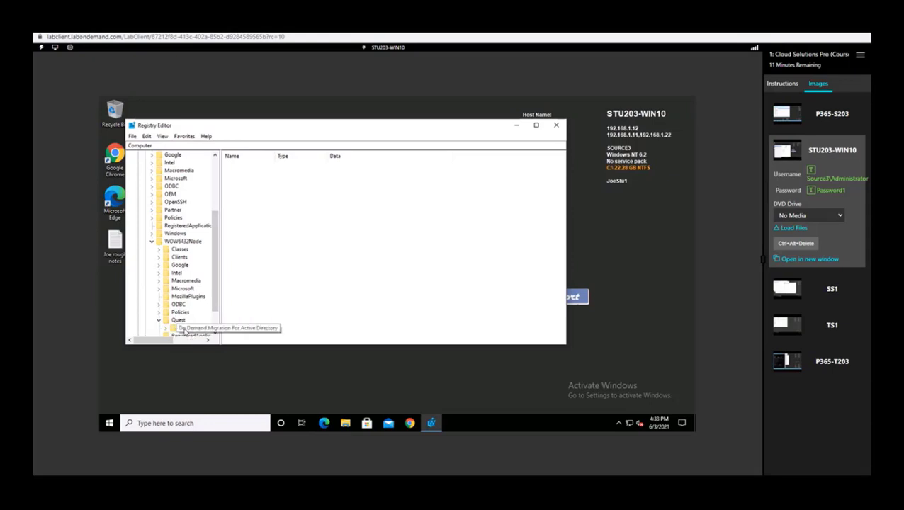
click(175, 329)
click(166, 329)
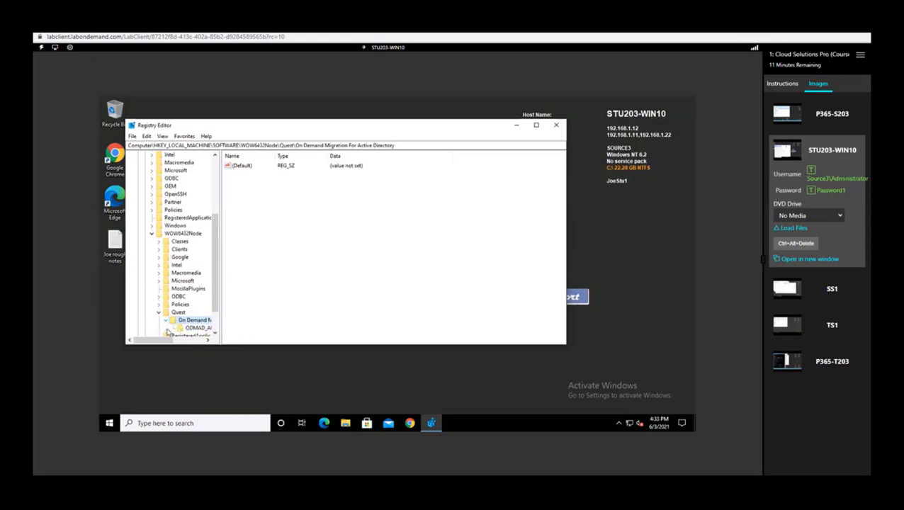
click(200, 328)
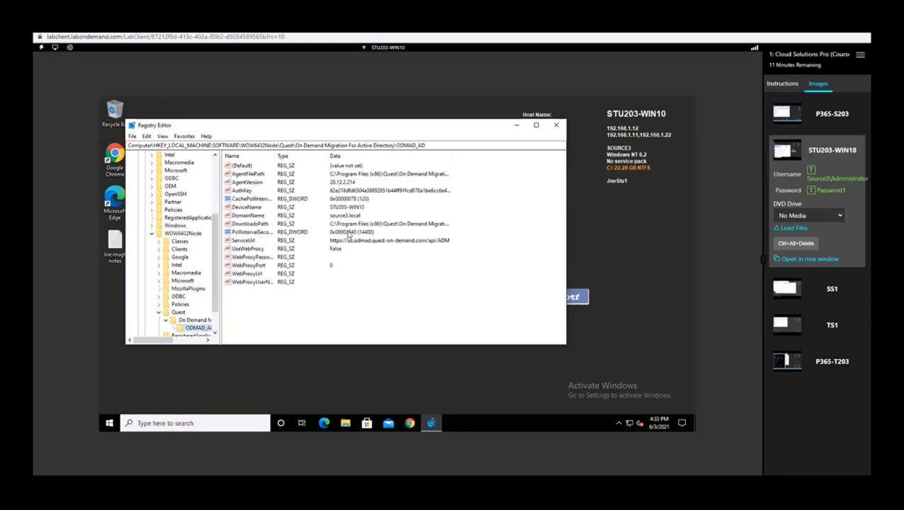
click(349, 236)
Set PollIntervalSeconds to 60 in decimal, replacing 14400
double_click(257, 233)
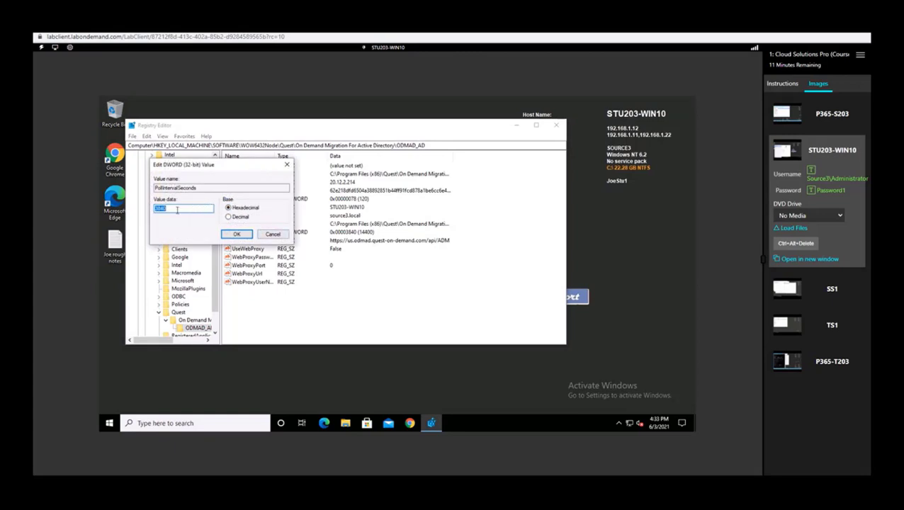
click(238, 222)
drag(176, 204, 143, 207)
text(60)
click(233, 236)
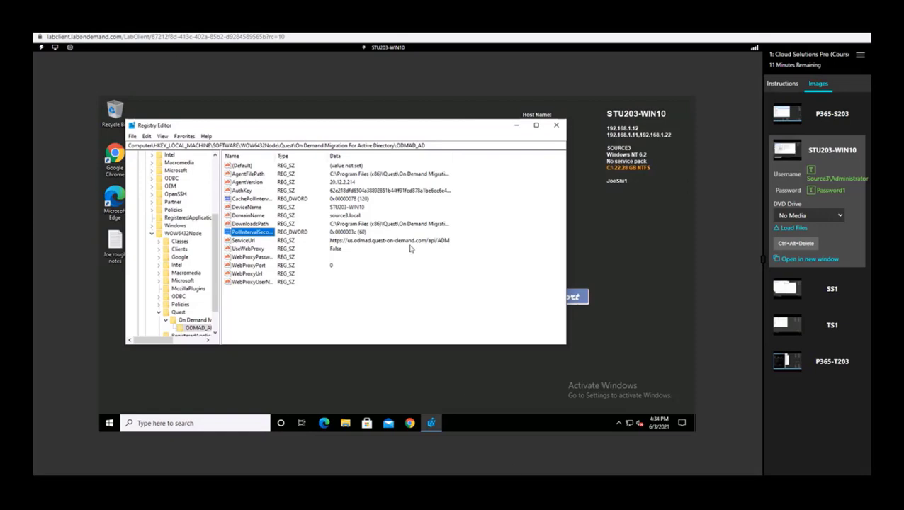
Restart the On Demand Migration for Active Directory Agent service from services.msc
click(189, 424)
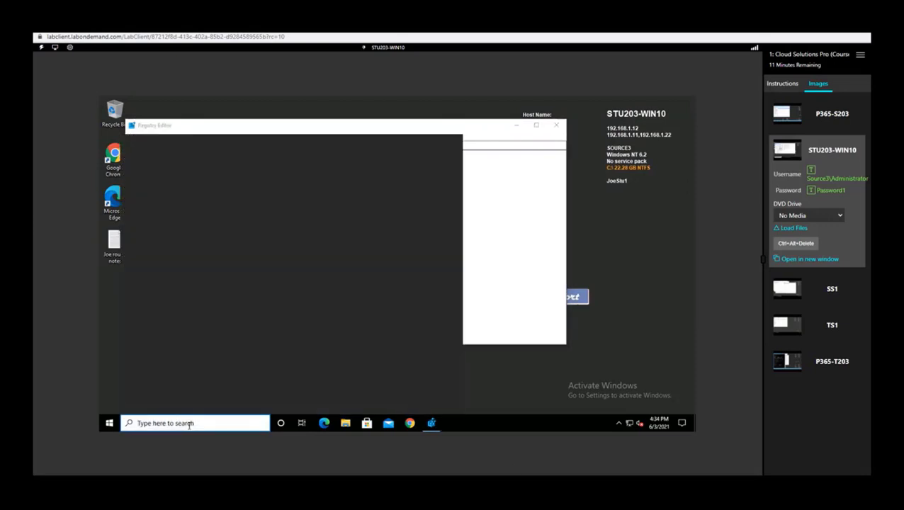
text(services.msc)
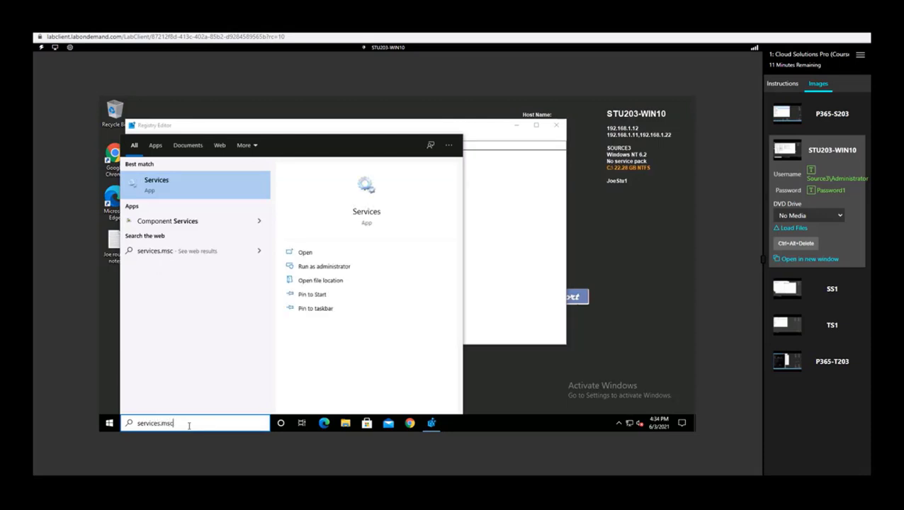
key(Return)
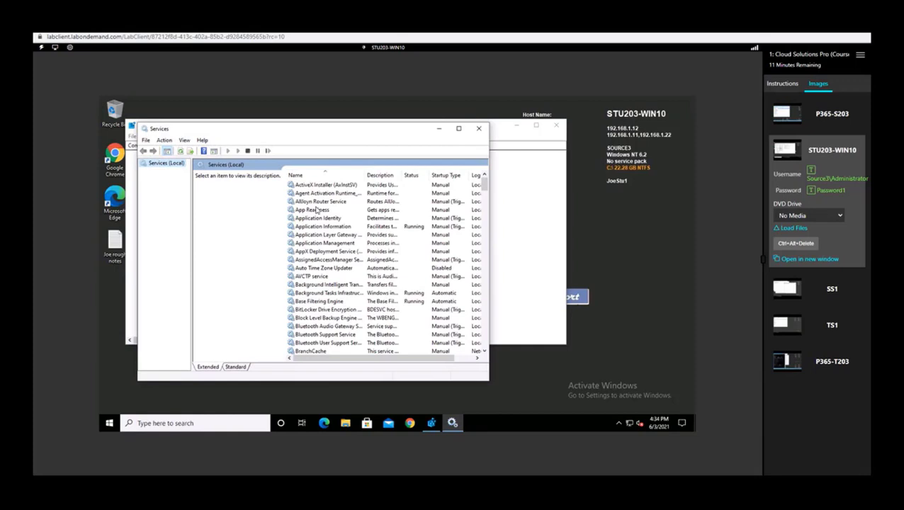
click(317, 211)
key(o)
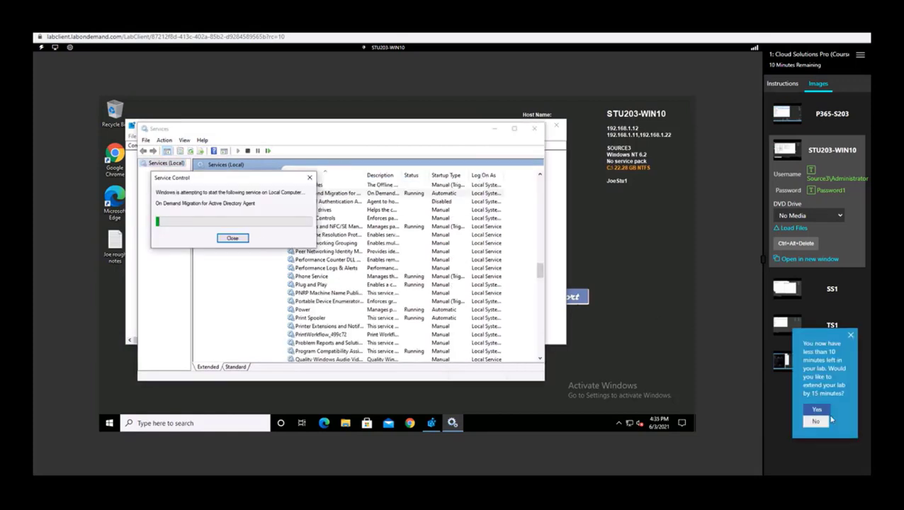
click(818, 409)
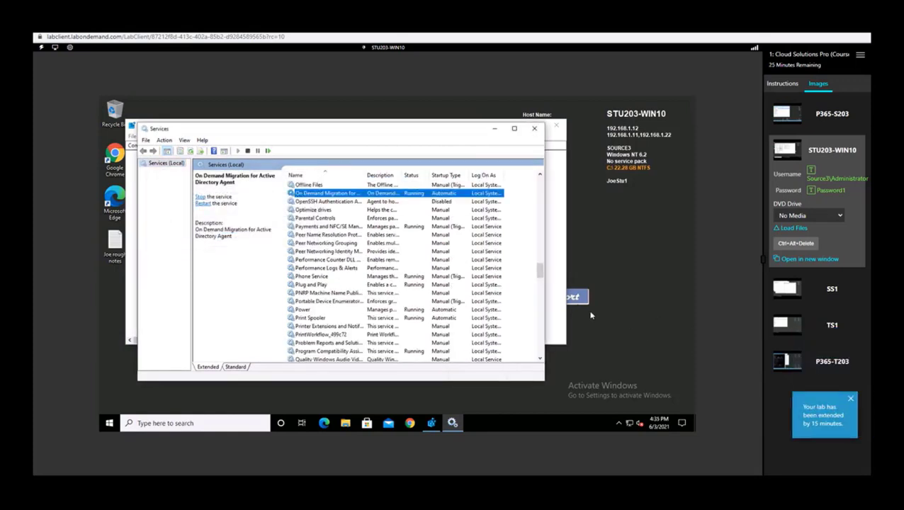
Close Services and Registry Editor, then sign out of the workstation via Win+X
click(534, 128)
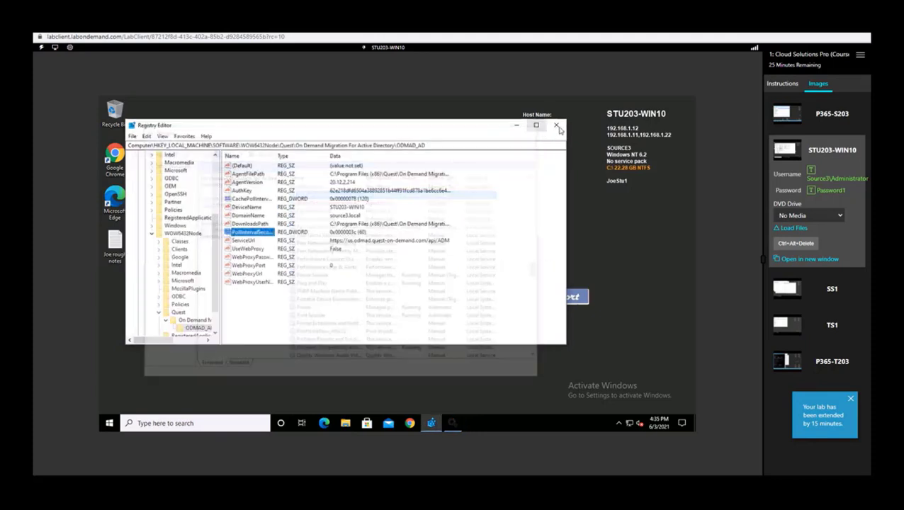
click(536, 127)
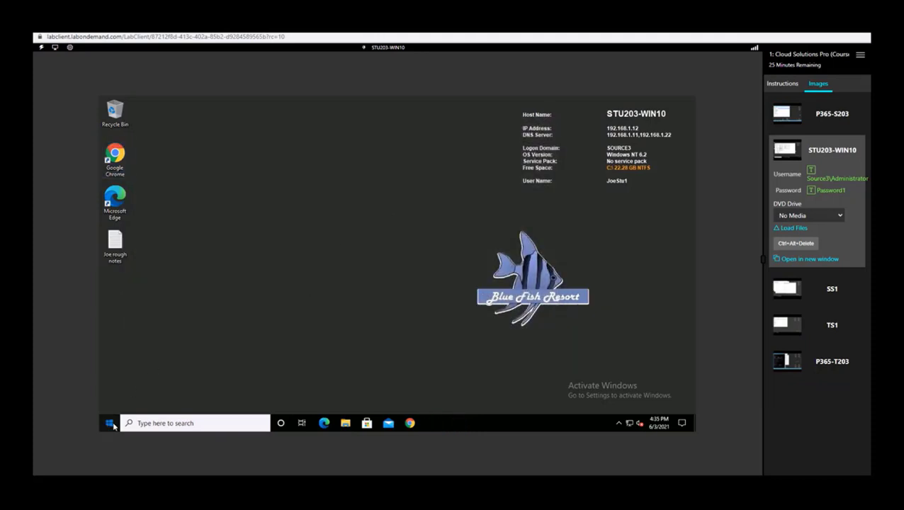
click(109, 423)
right_click(109, 424)
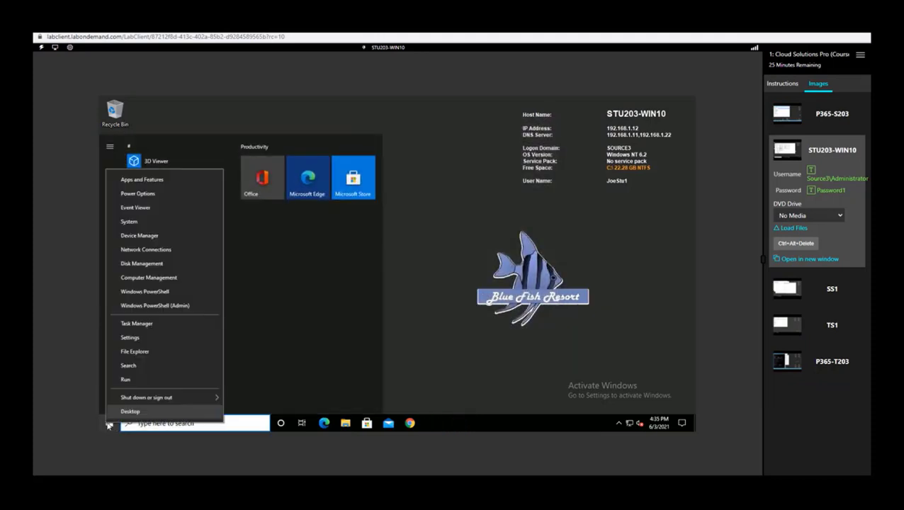
mouse_move(155, 398)
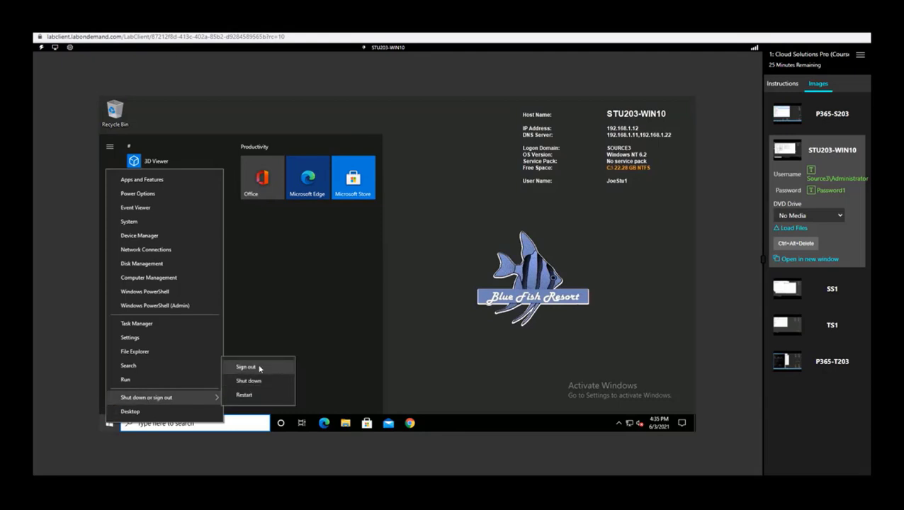
click(247, 366)
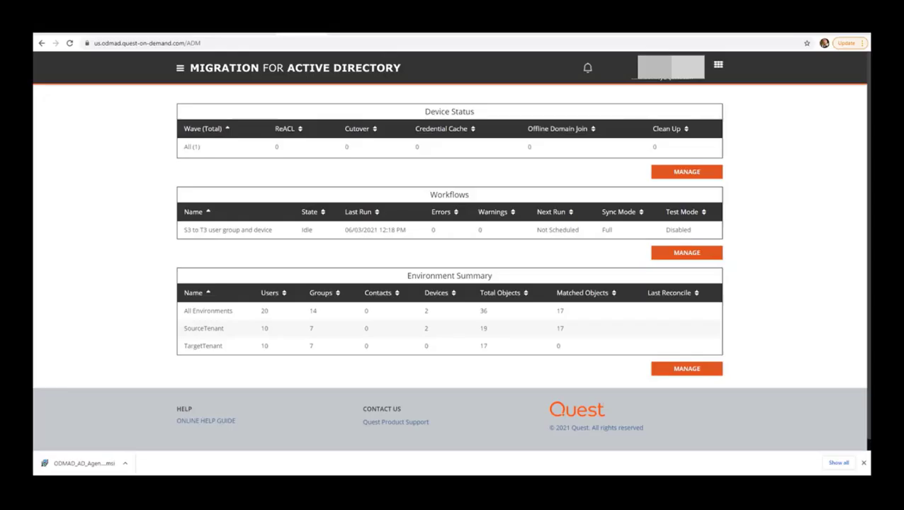
Select STU203-WIN10 on Devices + Servers and choose the ReACL action
click(180, 71)
click(99, 143)
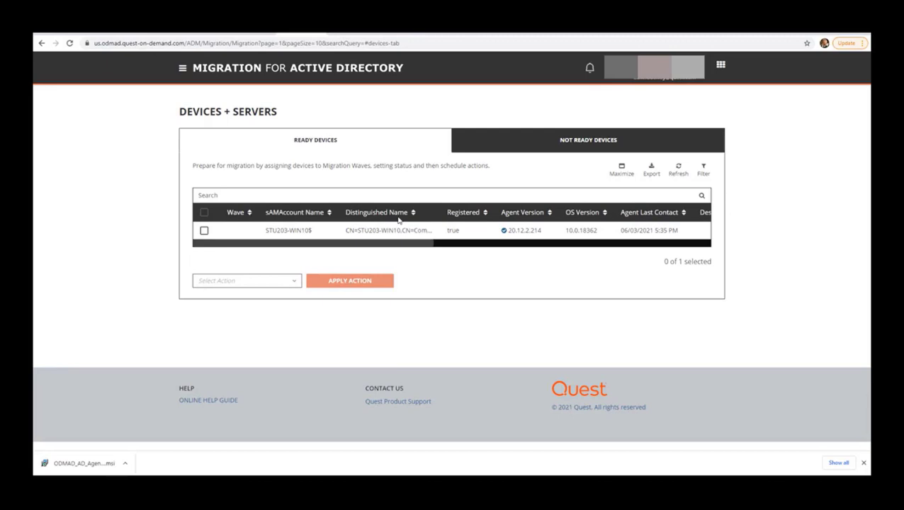
click(205, 231)
click(293, 282)
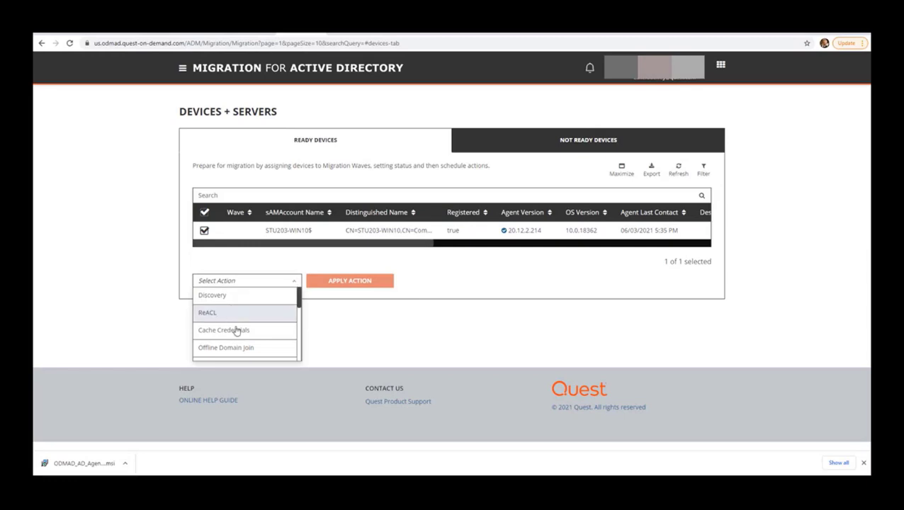
click(455, 278)
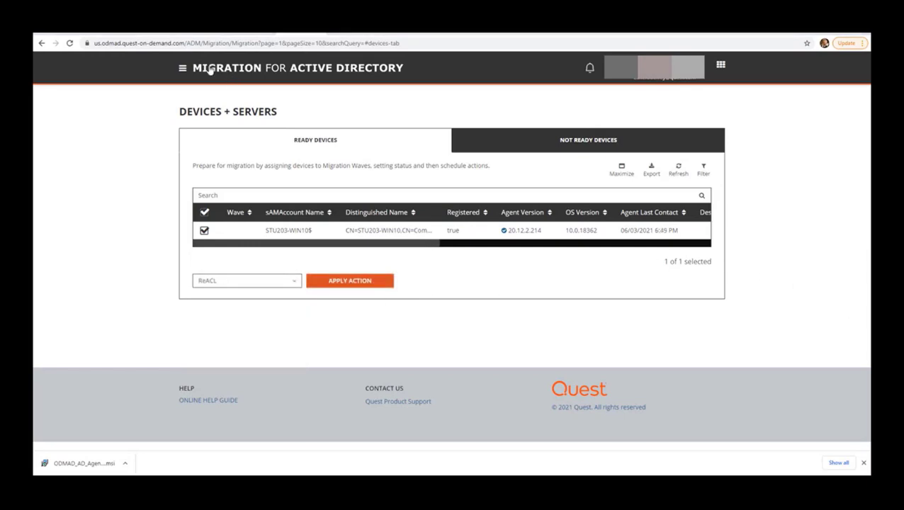
Reload Devices + Servers, apply ReACL to STU203-WIN10 to start now, and refresh the table
click(182, 68)
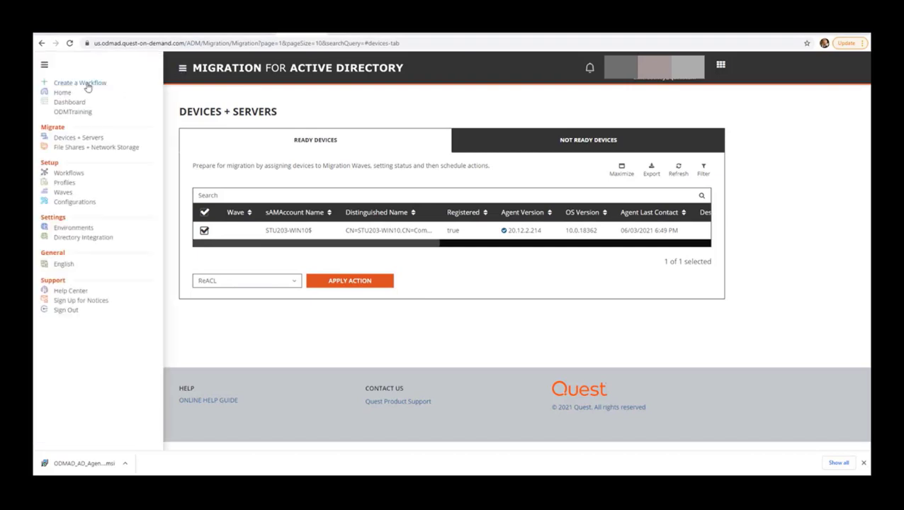
click(87, 141)
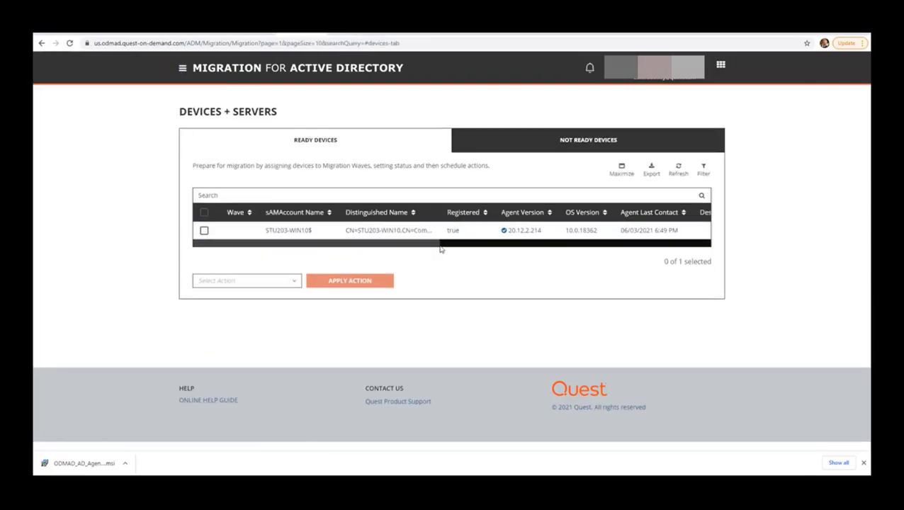
click(206, 231)
click(294, 282)
click(236, 311)
click(353, 289)
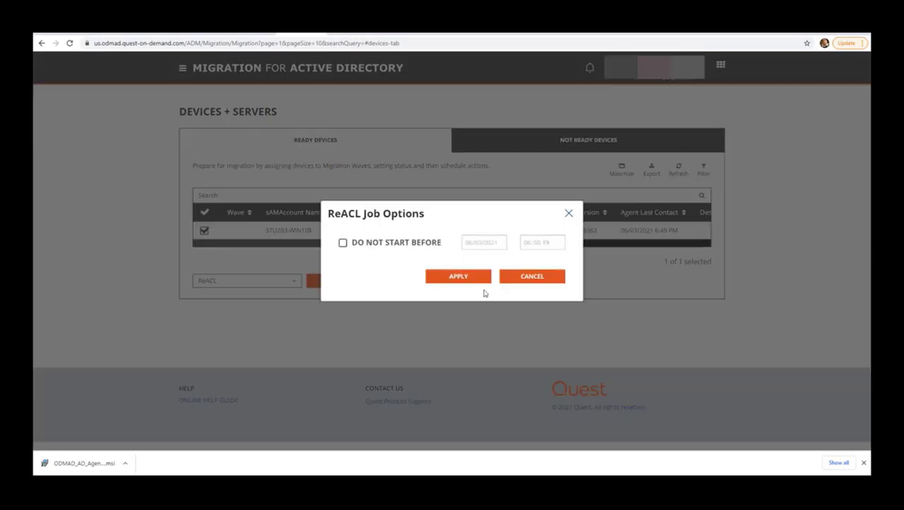
click(468, 281)
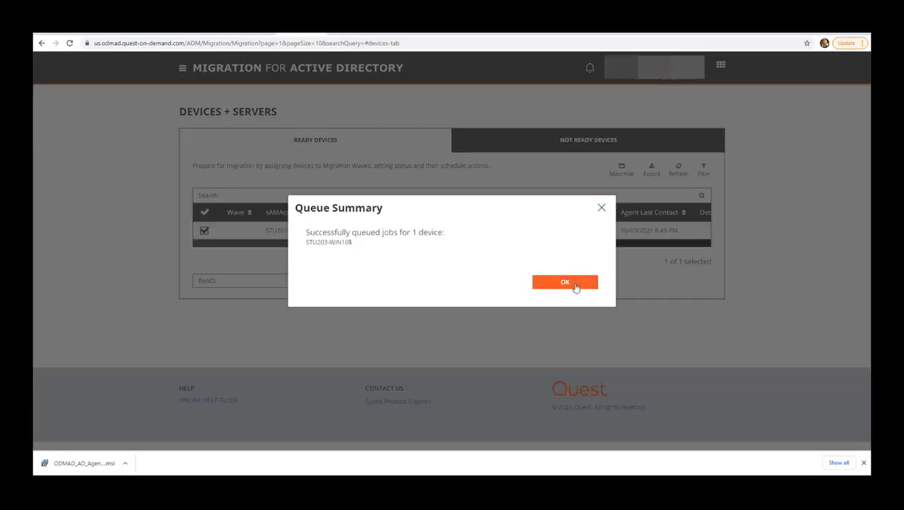
click(573, 284)
click(678, 168)
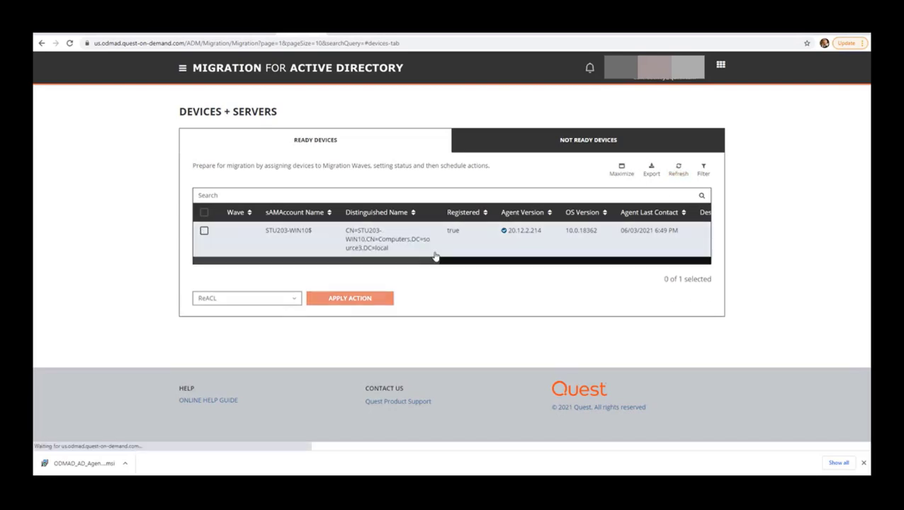
Read through the agent_20210603 log in Notepad
drag(416, 248, 522, 257)
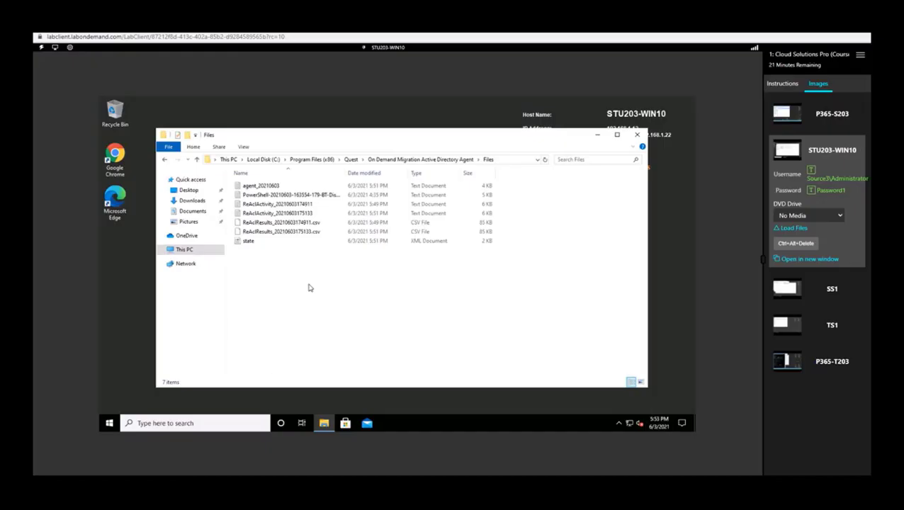
double_click(260, 186)
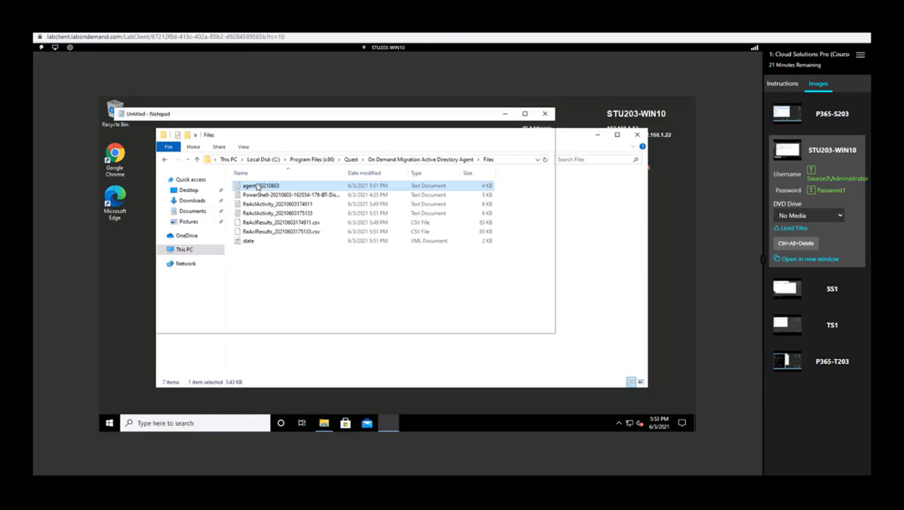
drag(550, 167, 547, 286)
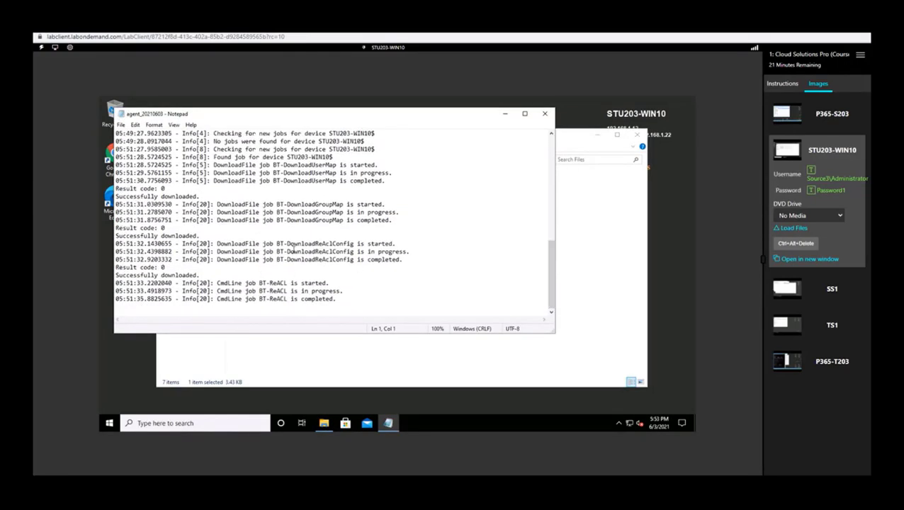
click(545, 113)
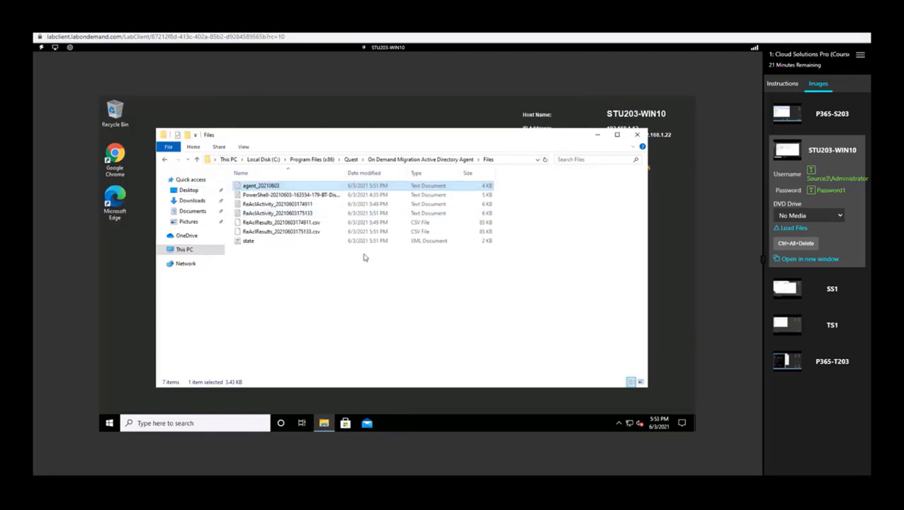
click(243, 276)
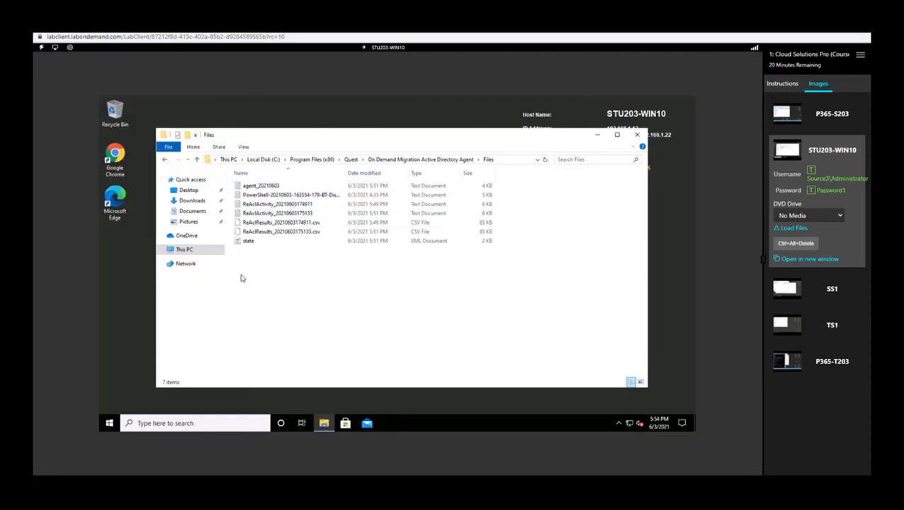
click(268, 214)
double_click(269, 214)
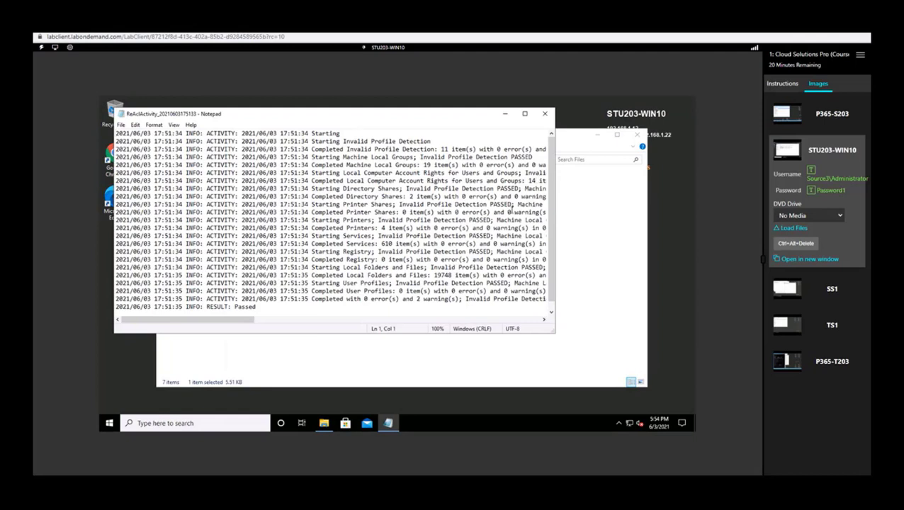
scroll(550, 200, down, 1)
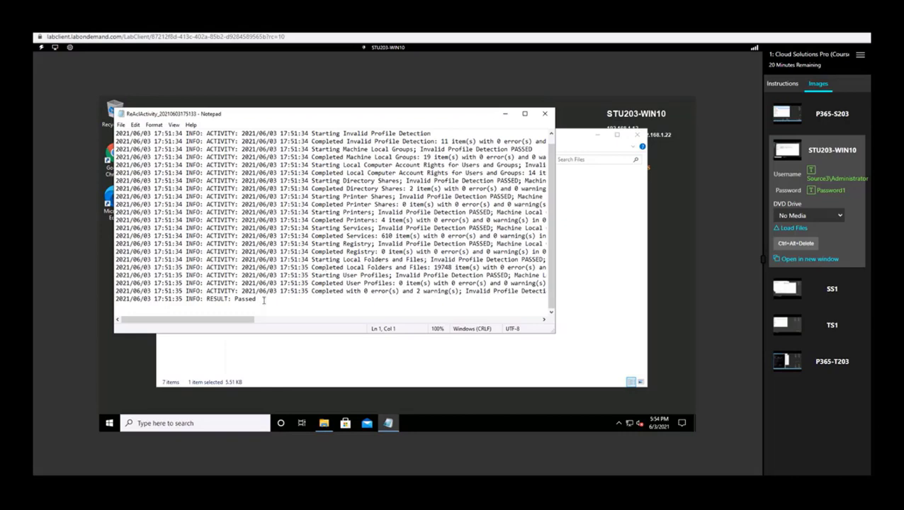
click(544, 114)
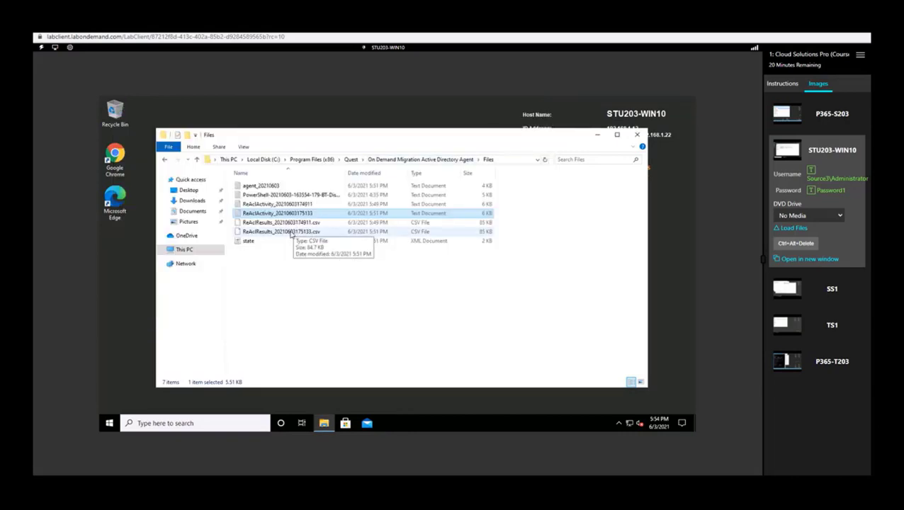
double_click(277, 185)
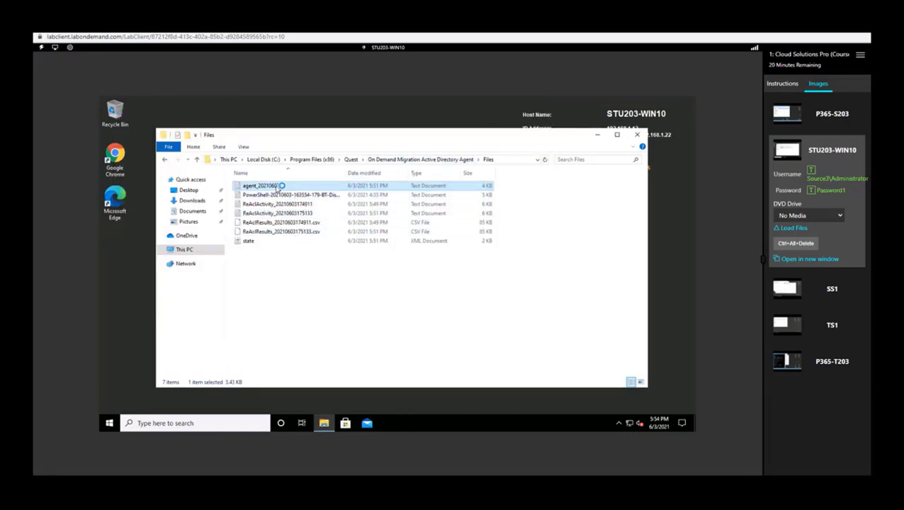
scroll(533, 299, down, 10)
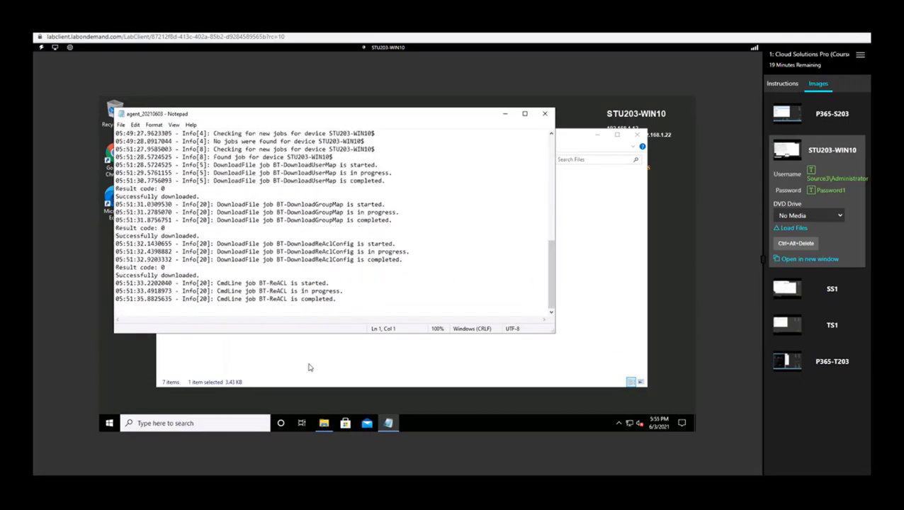
Close the agent log and select the student's profile folder in C:\Users
click(544, 113)
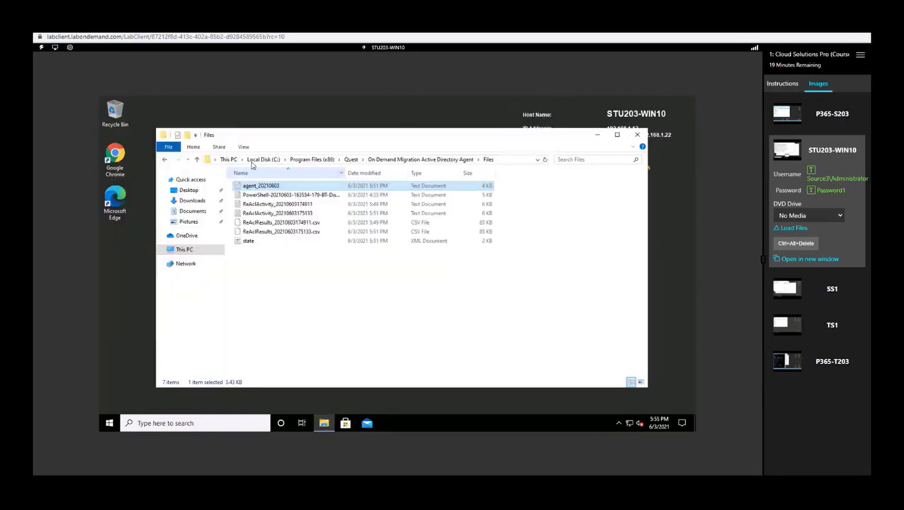
click(264, 159)
double_click(253, 234)
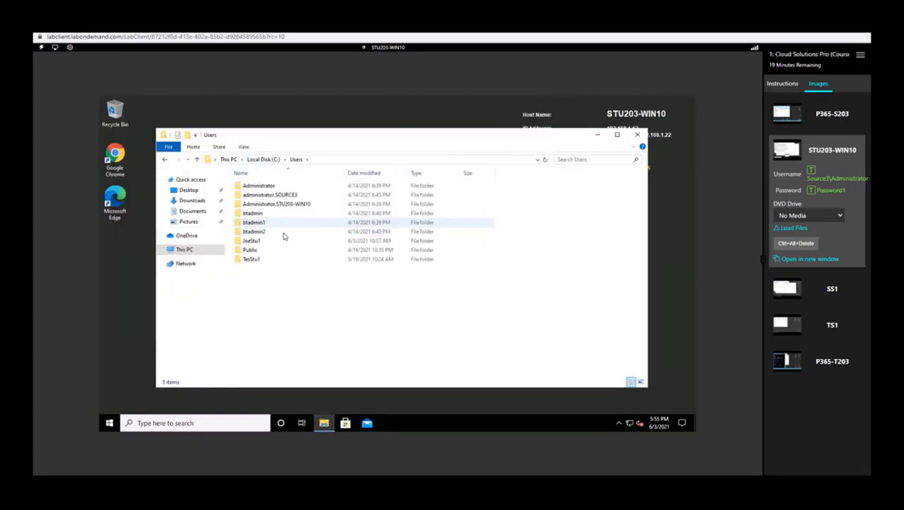
click(253, 242)
Review the profile folder's security permissions, comparing both user entries' full control
right_click(253, 243)
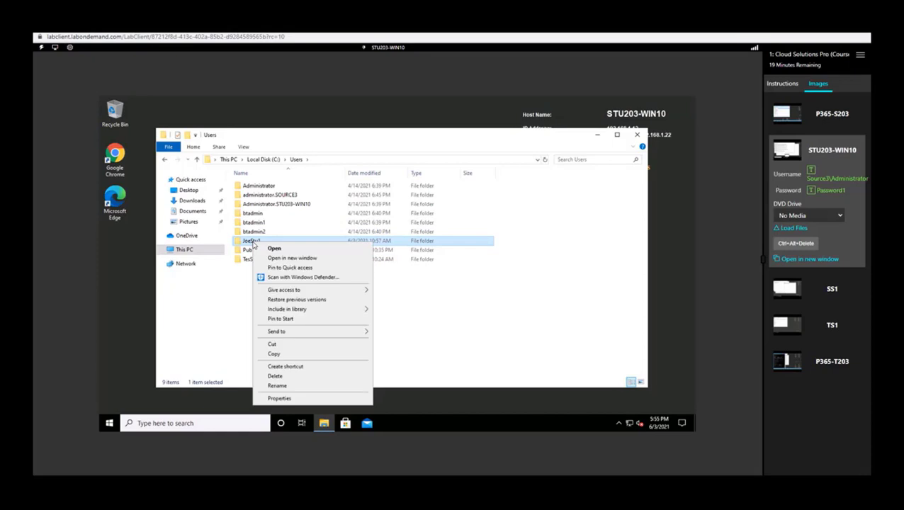
click(297, 399)
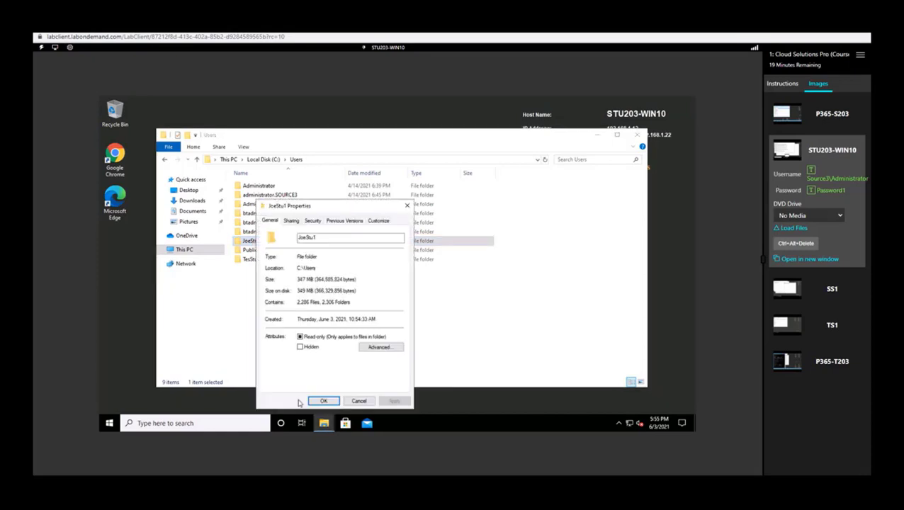
click(314, 222)
click(346, 271)
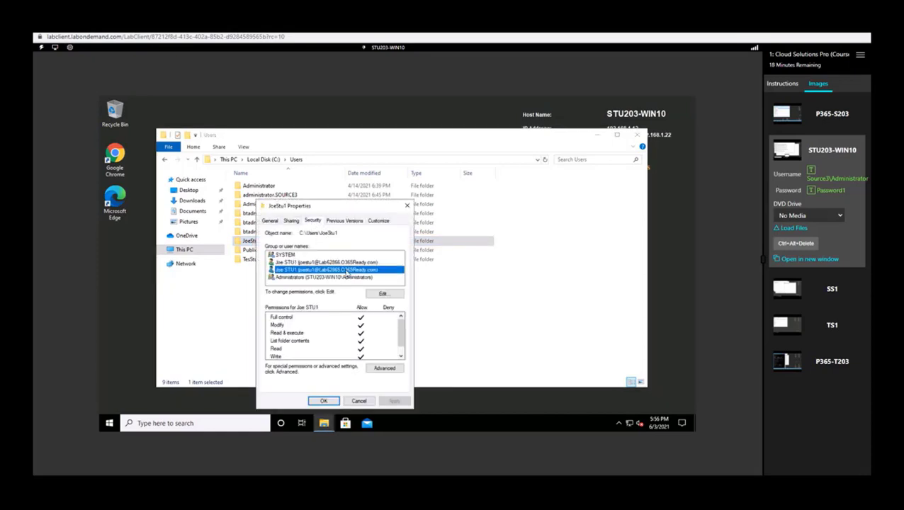
click(352, 263)
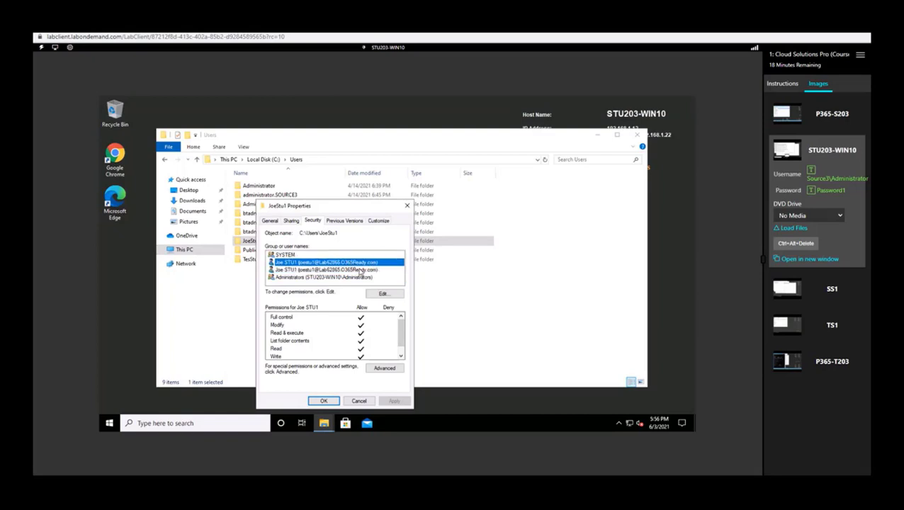
click(356, 271)
click(359, 263)
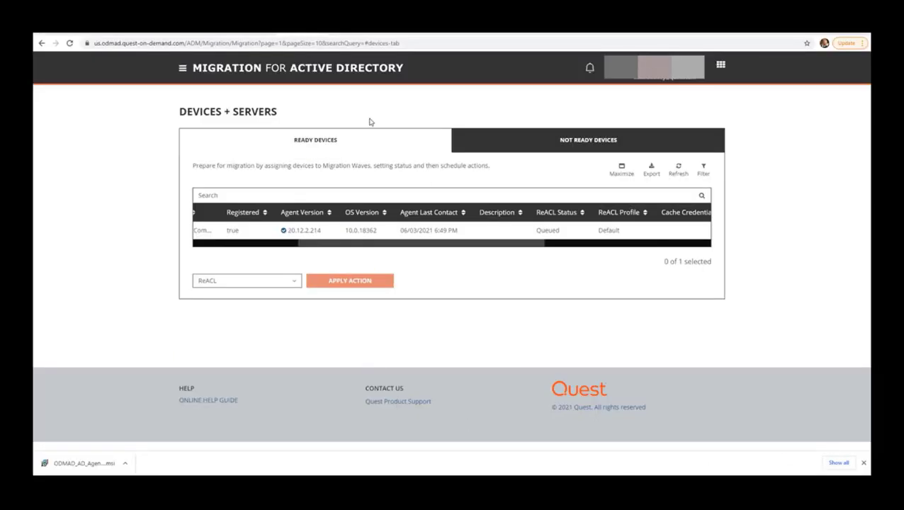
Refresh the device table and check that the workstation's ReACL Status shows Completed
click(678, 171)
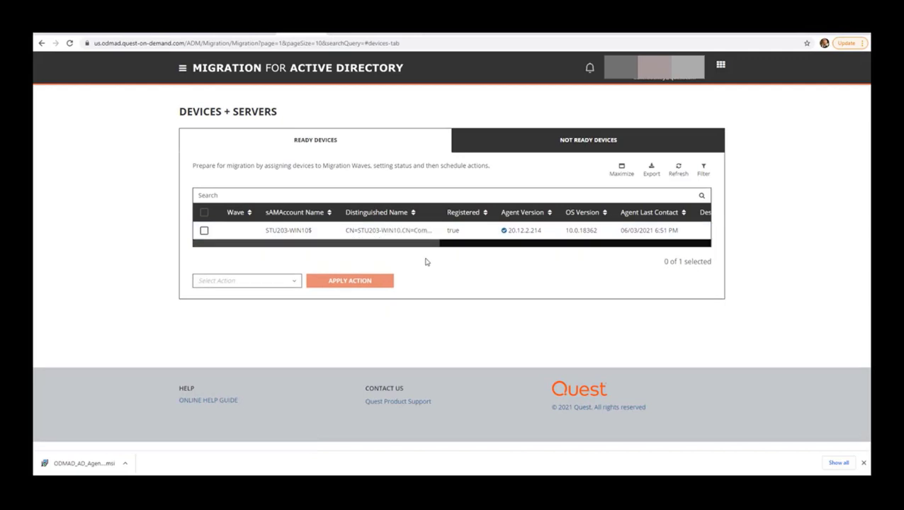
drag(411, 243, 503, 256)
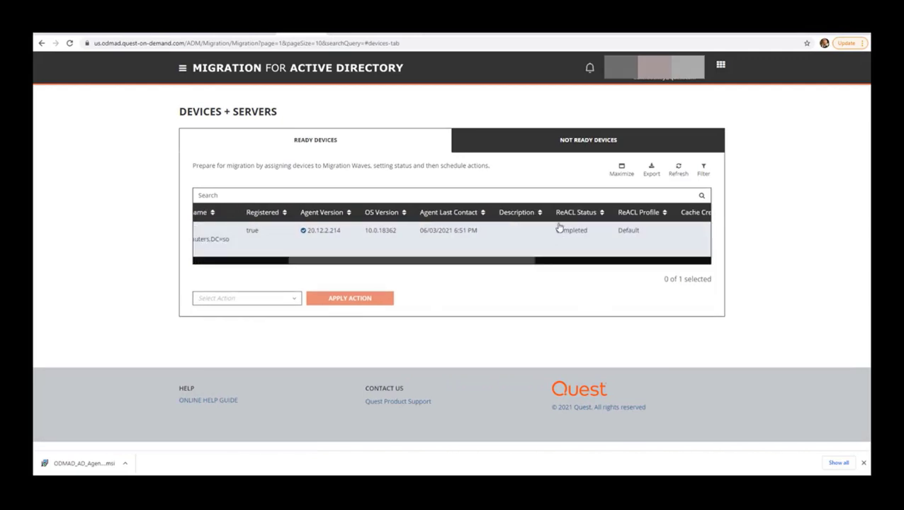
drag(556, 231, 599, 241)
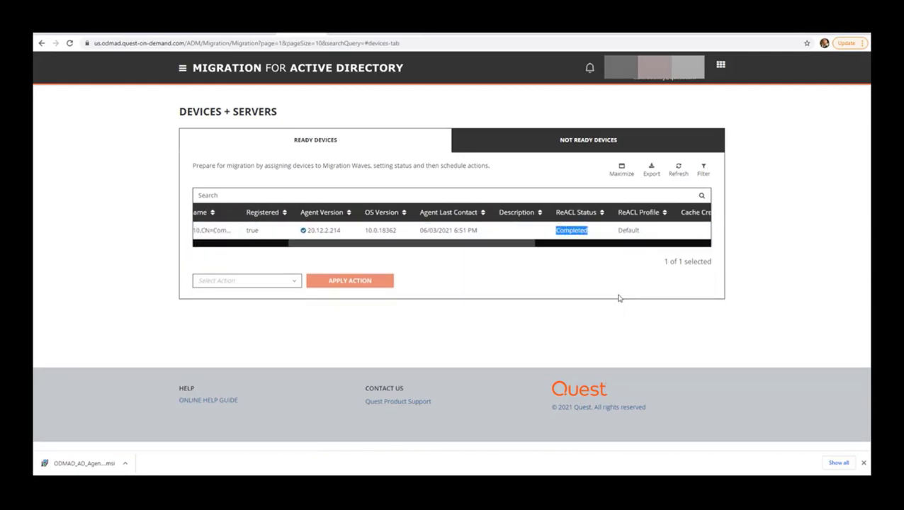